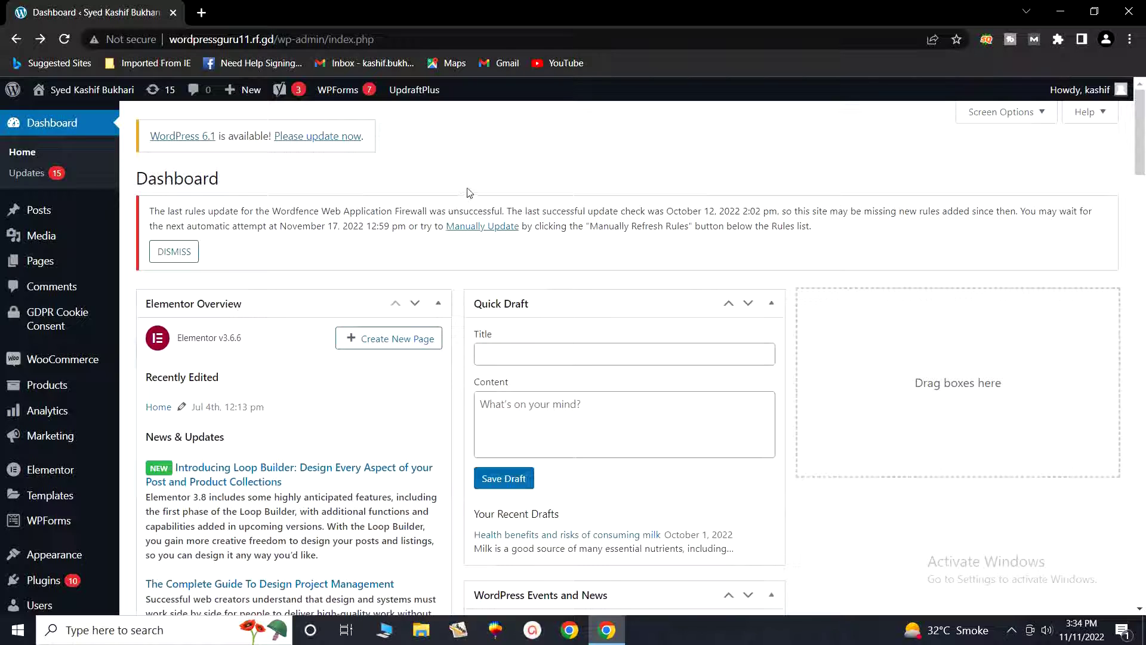
- Open the form editor of the MC4WP plugin from the WordPress dashboard
scroll(469, 192, down, 8)
scroll(469, 192, up, 6)
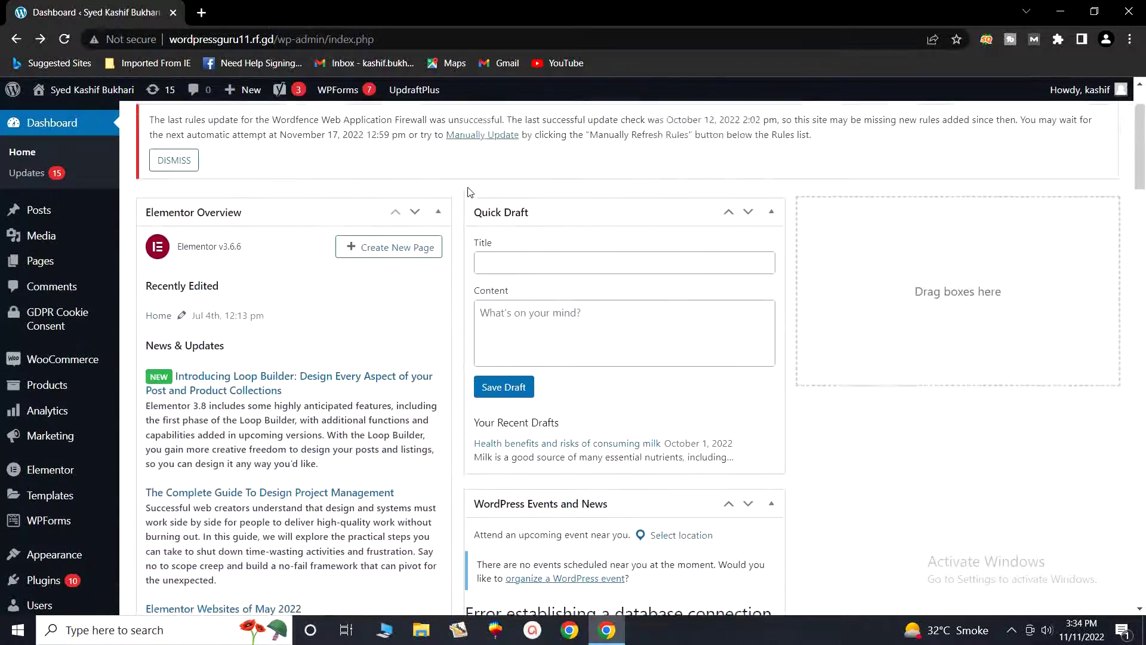
scroll(469, 192, up, 2)
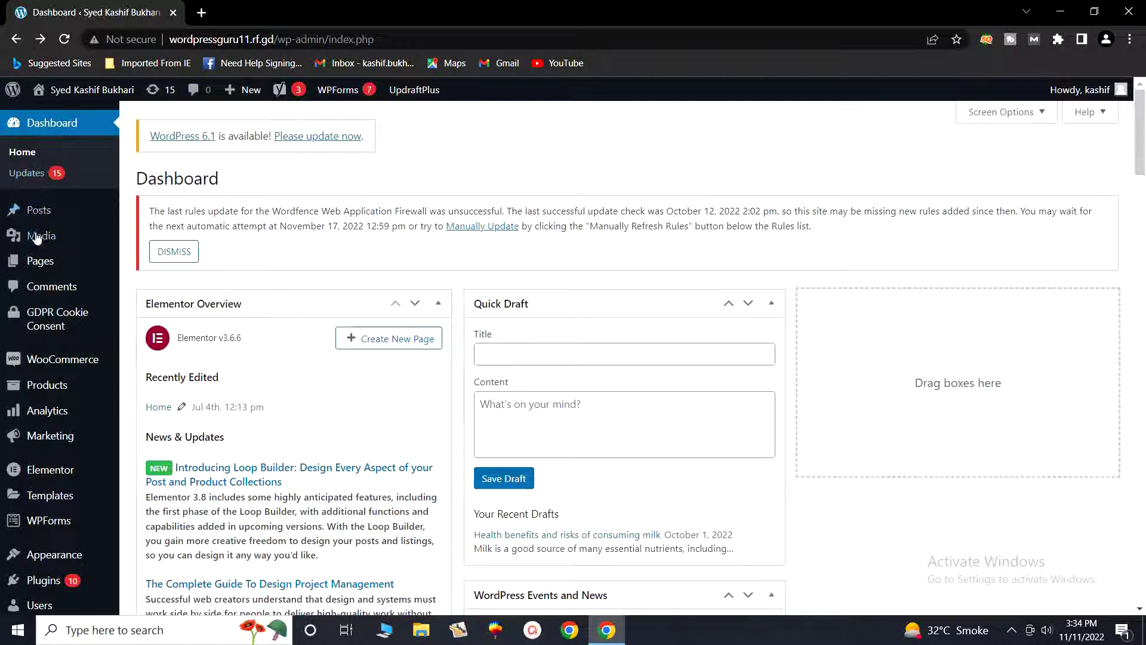
mouse_move(46, 355)
scroll(46, 354, down, 3)
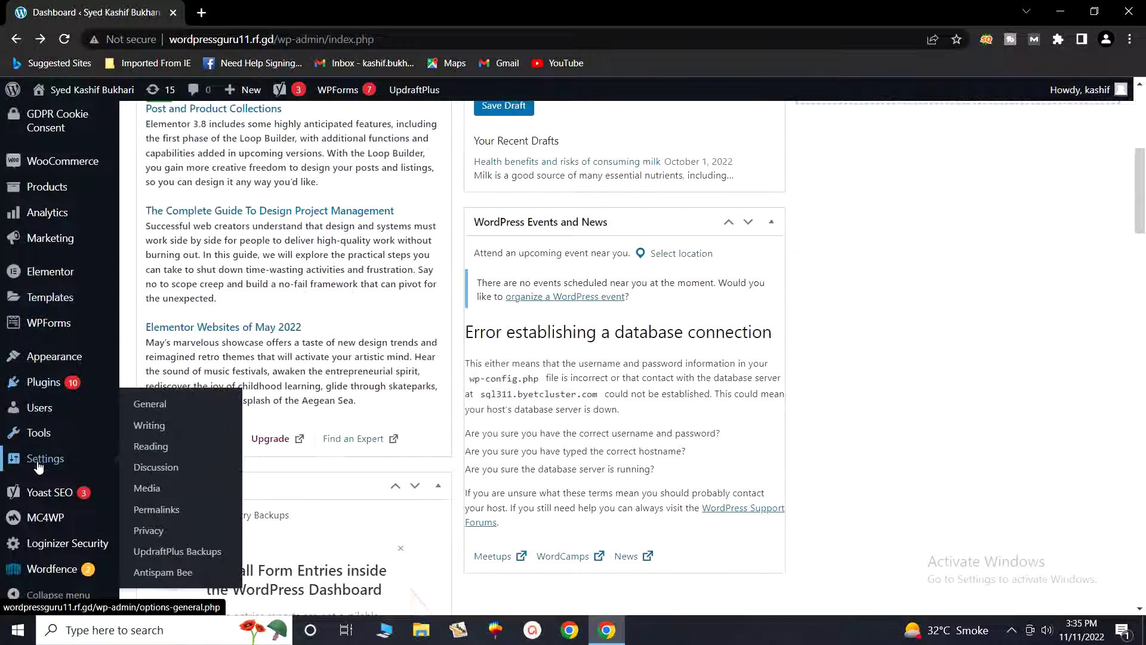
mouse_move(42, 492)
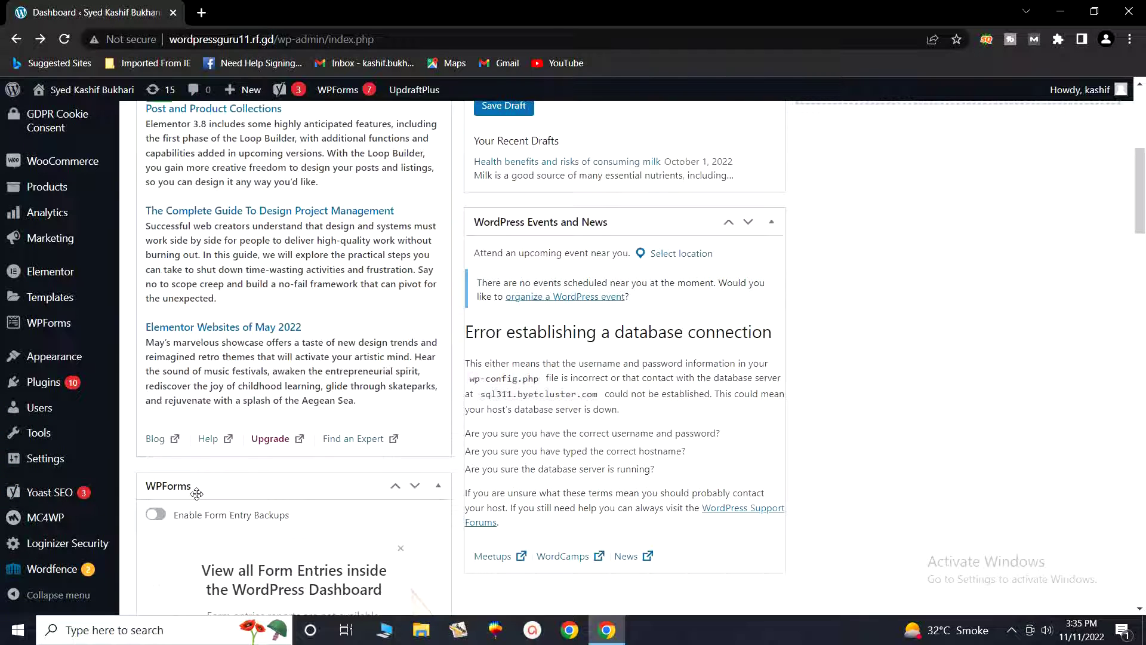
mouse_move(87, 492)
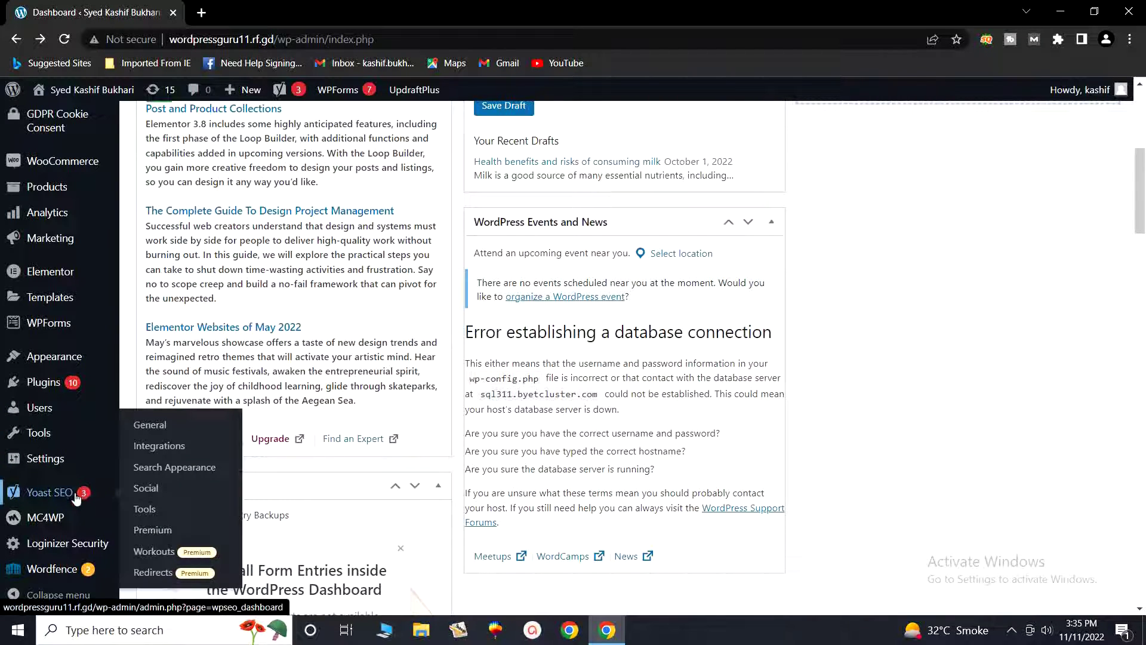
mouse_move(47, 519)
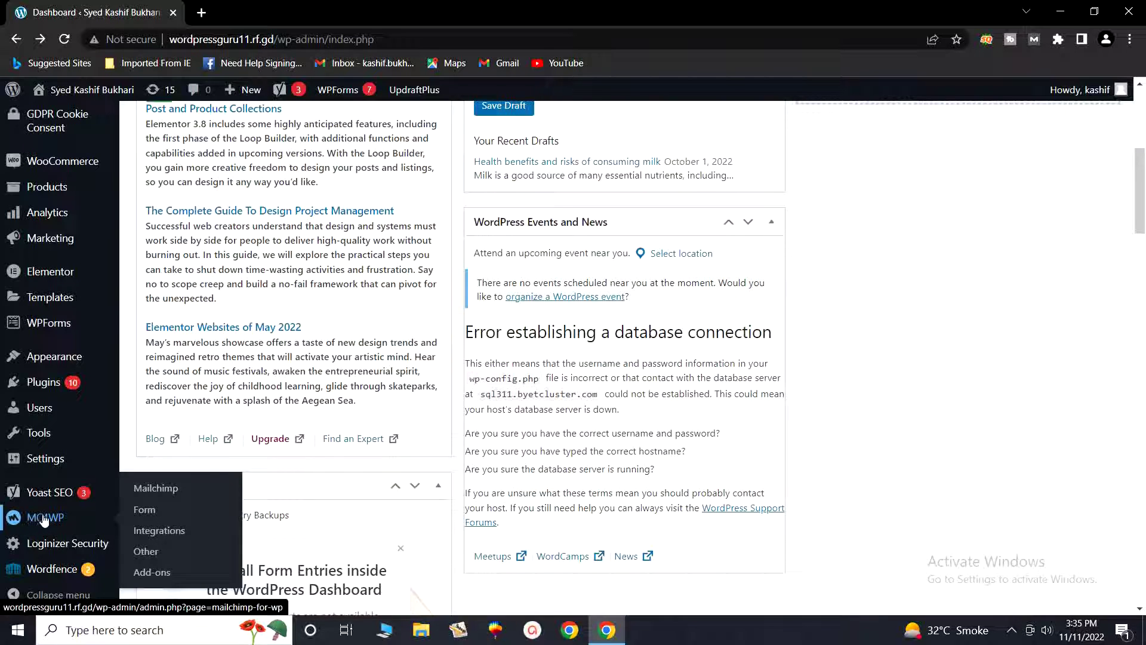
click(145, 517)
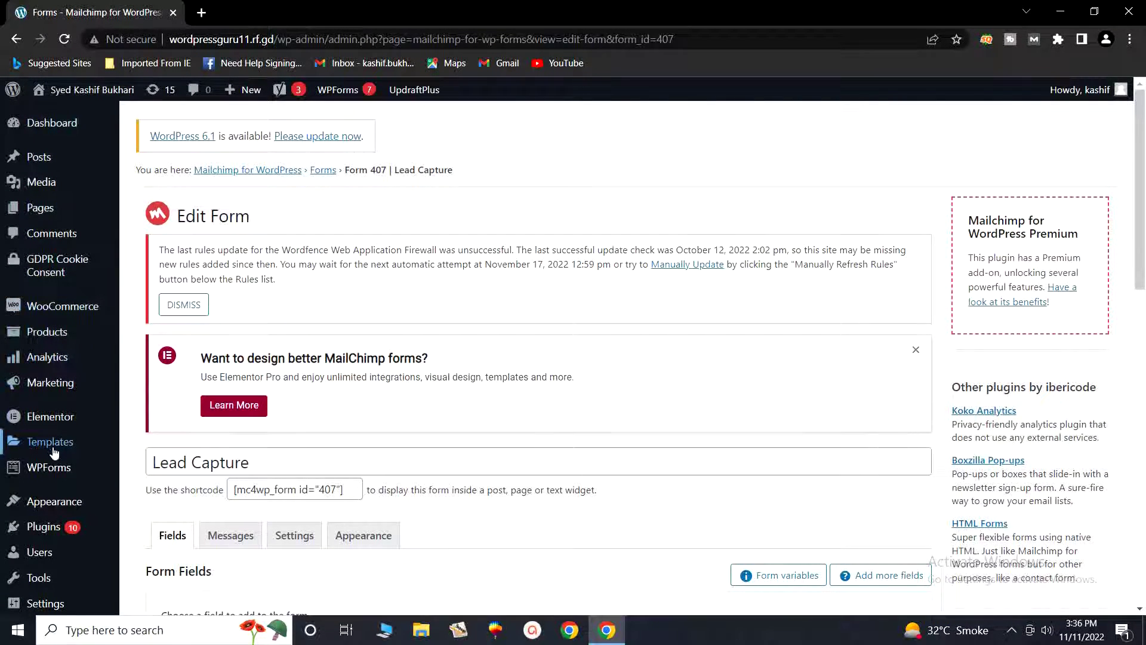
scroll(60, 462, down, 3)
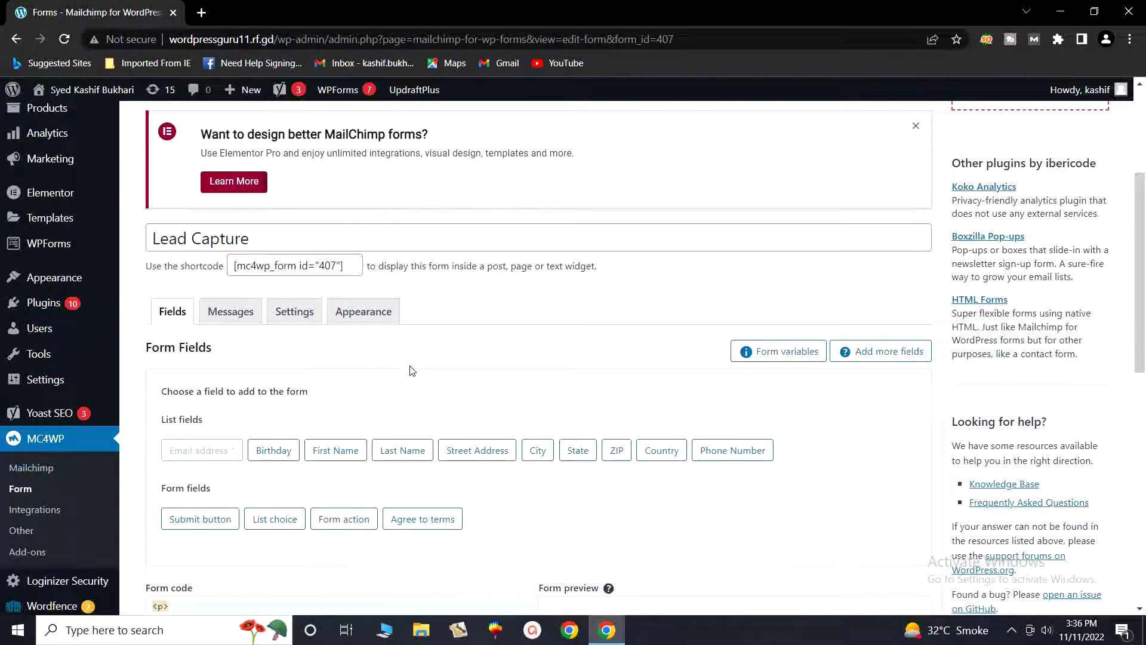
scroll(429, 369, up, 2)
scroll(430, 369, up, 1)
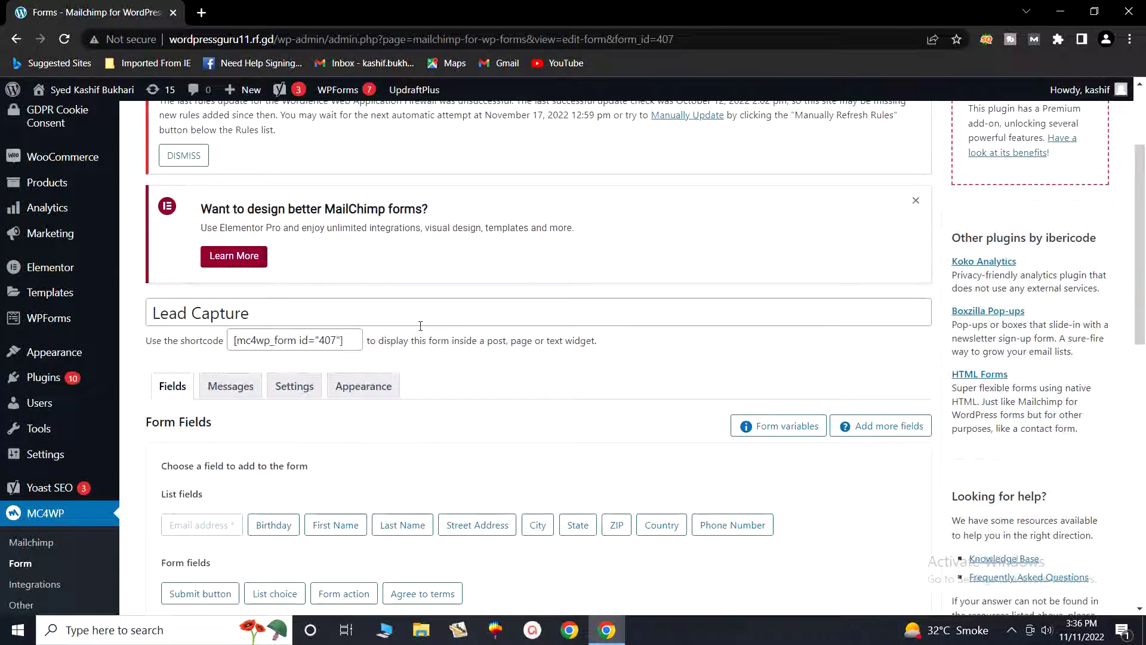
click(253, 313)
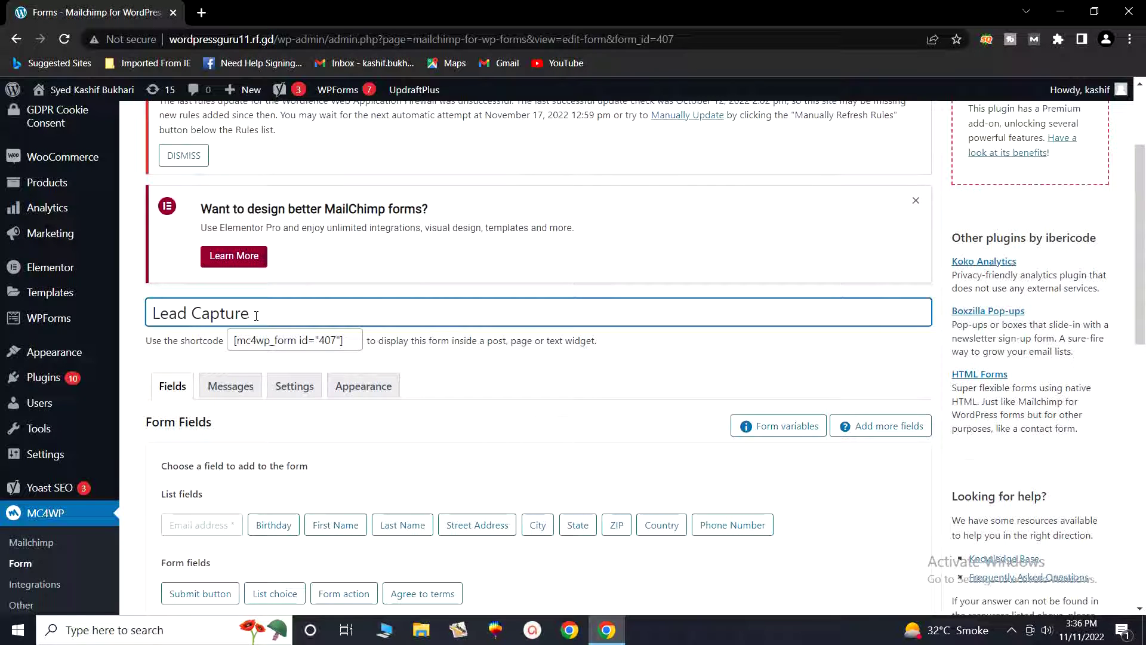
- Add a First Name list field to the Lead Capture form and mark it as required
scroll(606, 447, down, 1)
scroll(606, 447, down, 3)
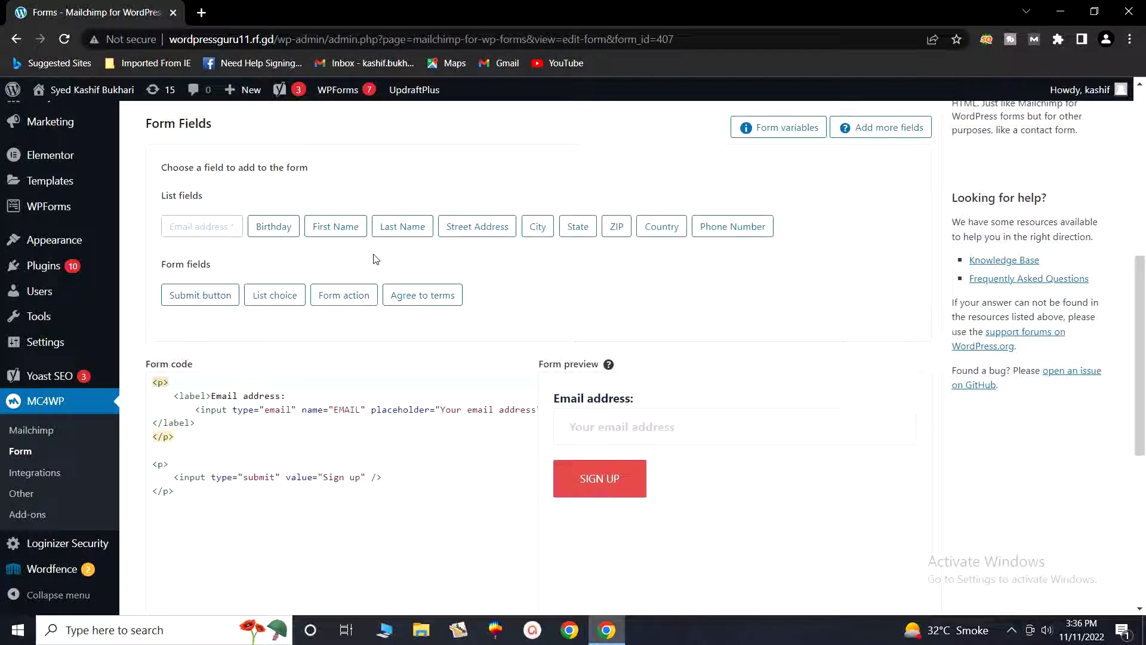
click(326, 232)
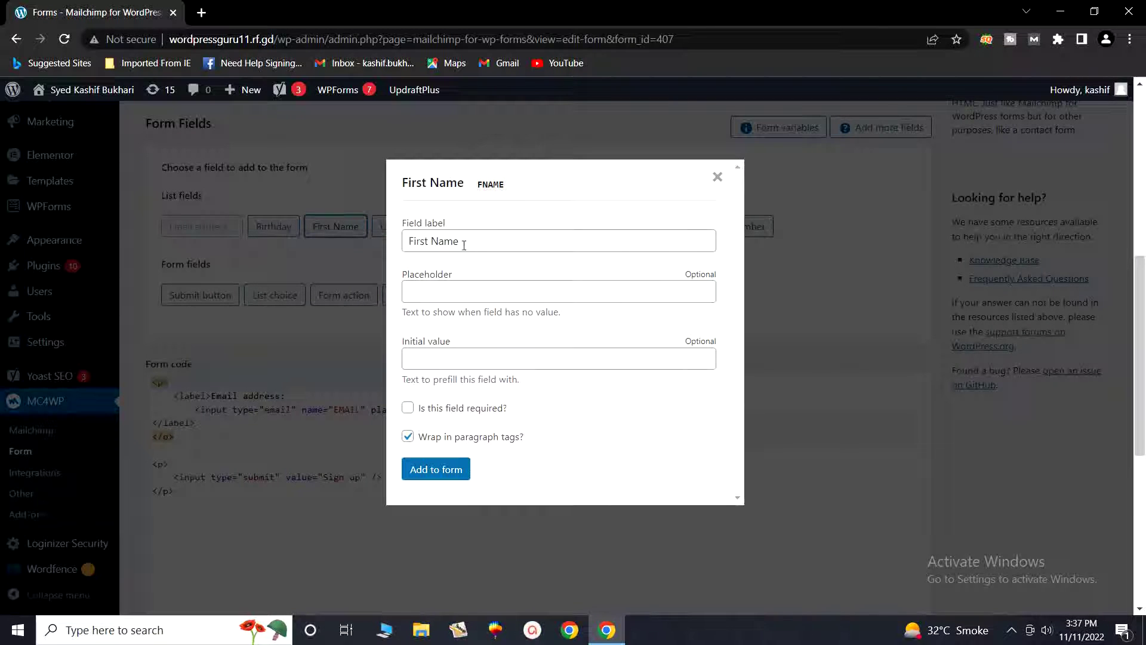
click(408, 410)
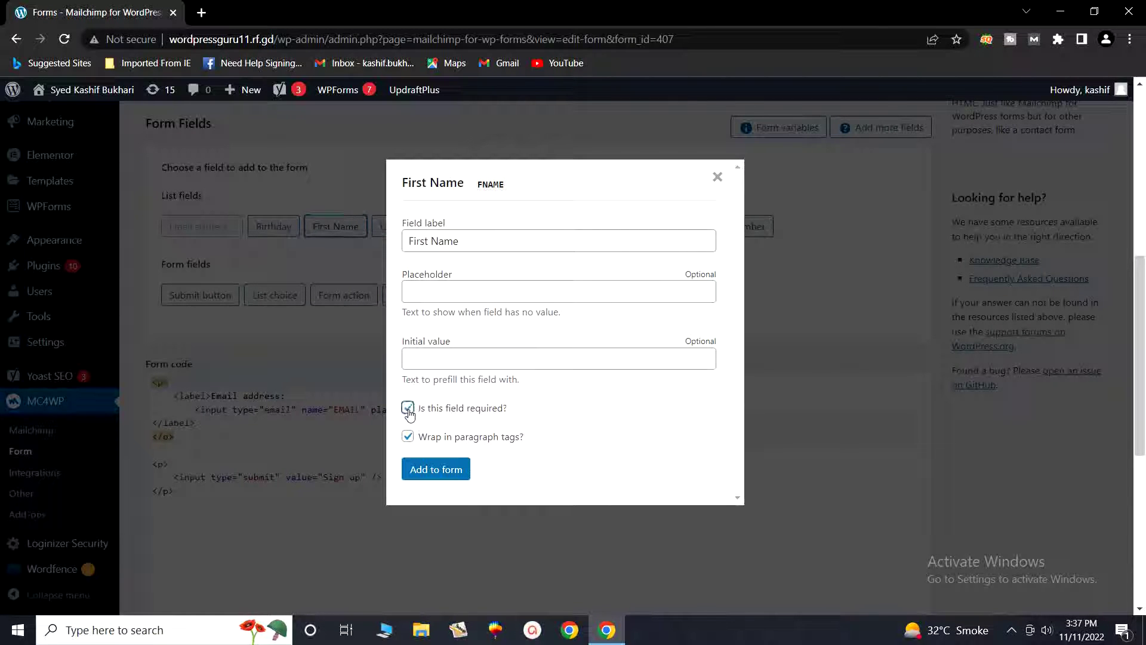
click(430, 473)
scroll(645, 388, down, 1)
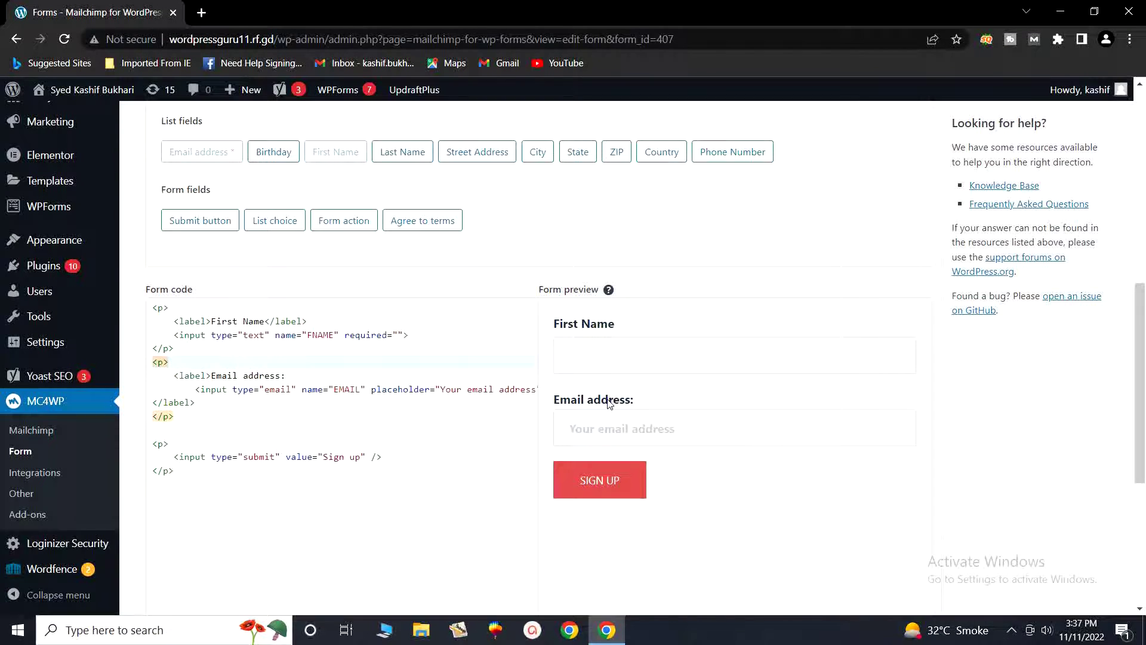
- Add the Agree to terms field to the form with its default label and options
scroll(609, 404, up, 1)
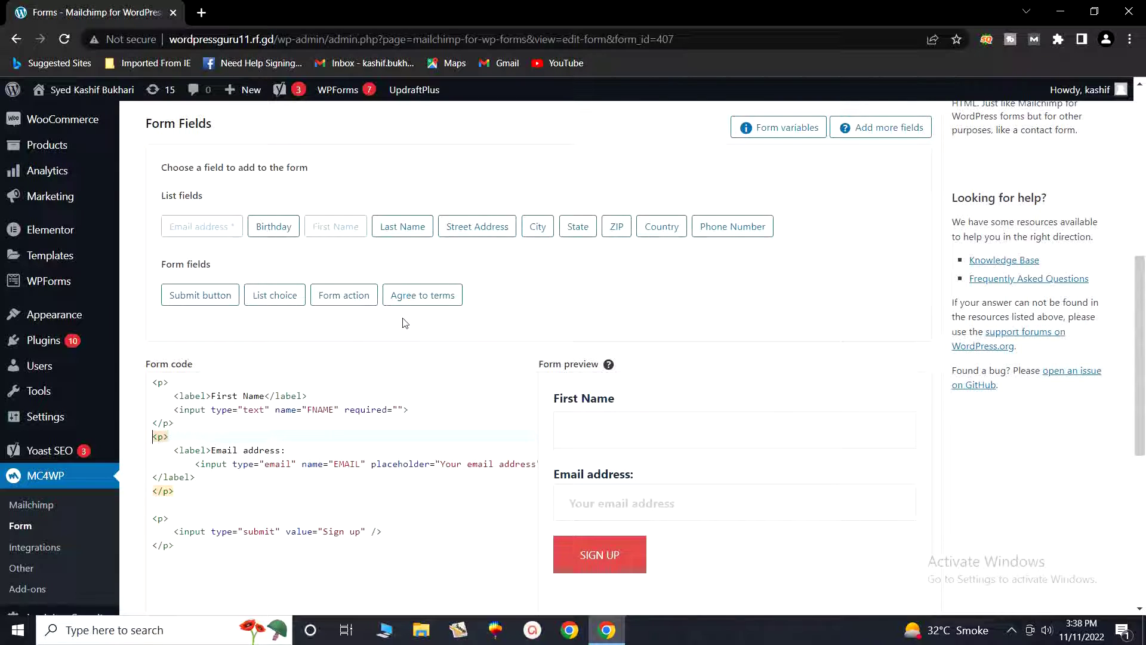
click(408, 301)
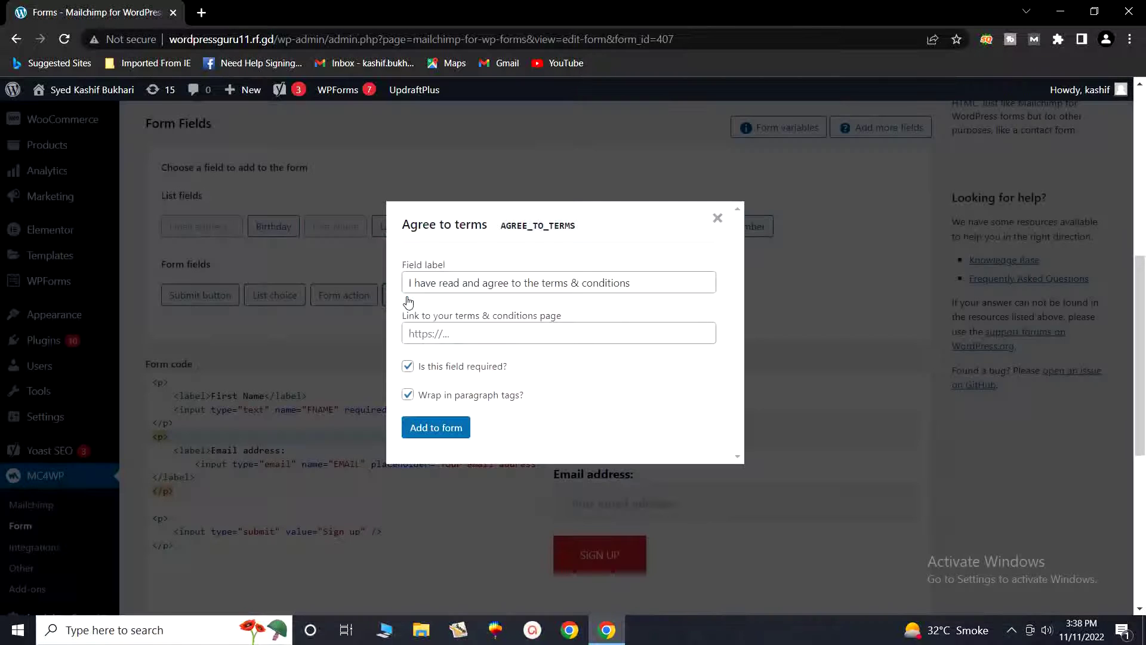
click(436, 428)
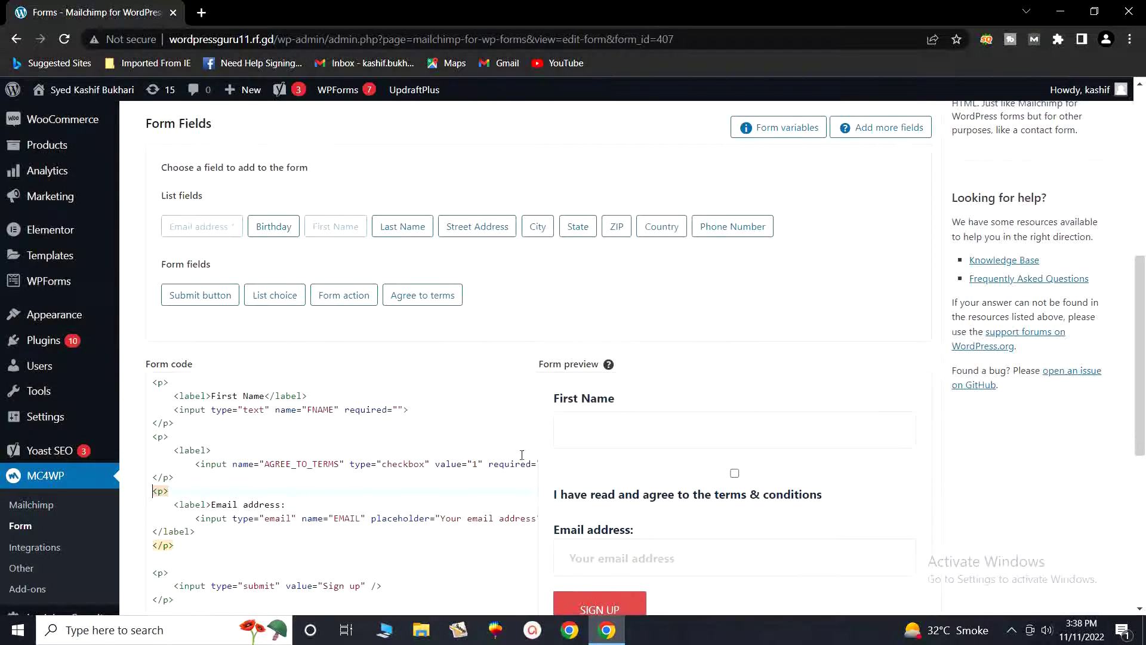
- Move the AGREE_TO_TERMS checkbox paragraph in the form code to the end, below the submit button's paragraph
scroll(723, 485, down, 1)
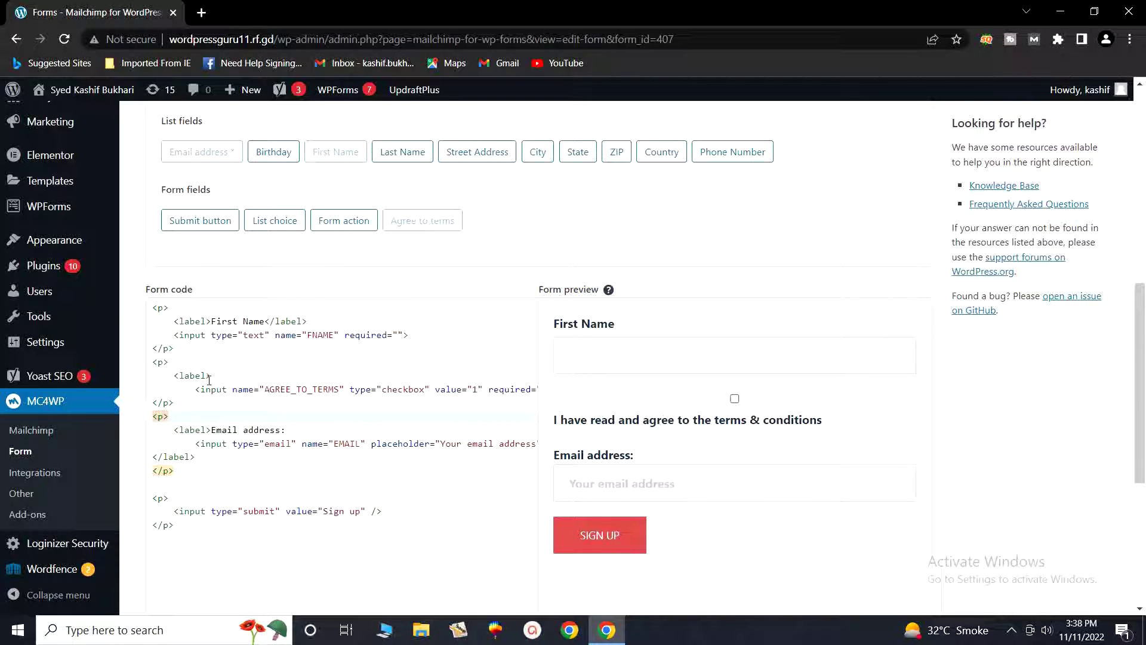
drag(151, 361, 163, 394)
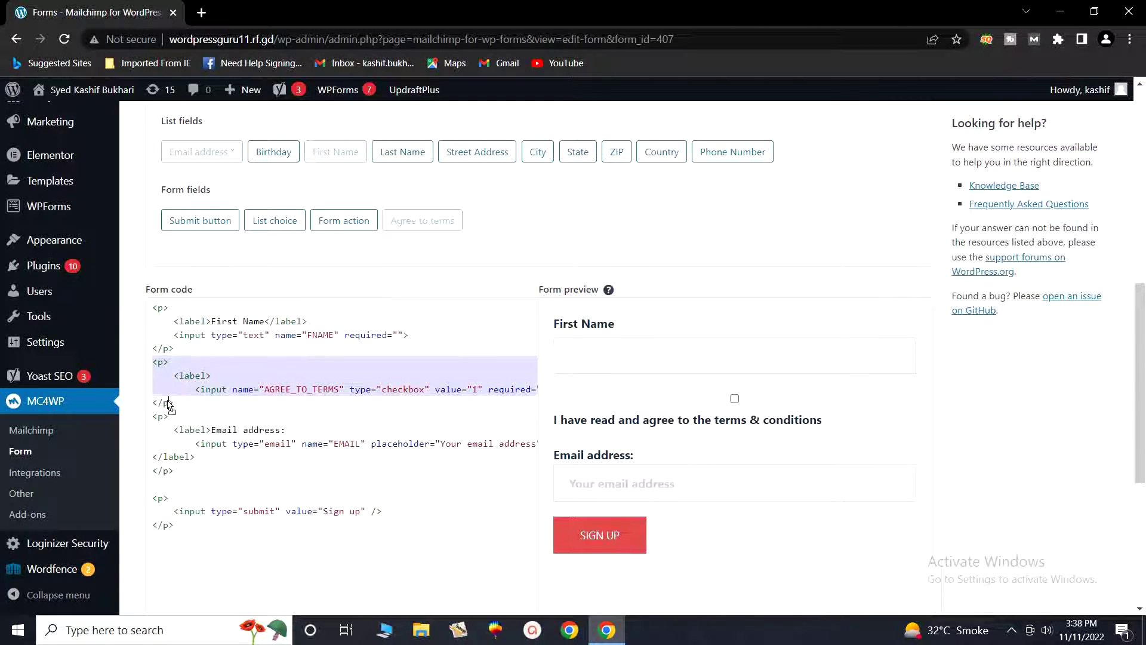
click(154, 362)
drag(153, 362, 178, 406)
key(ctrl+c)
right_click(230, 376)
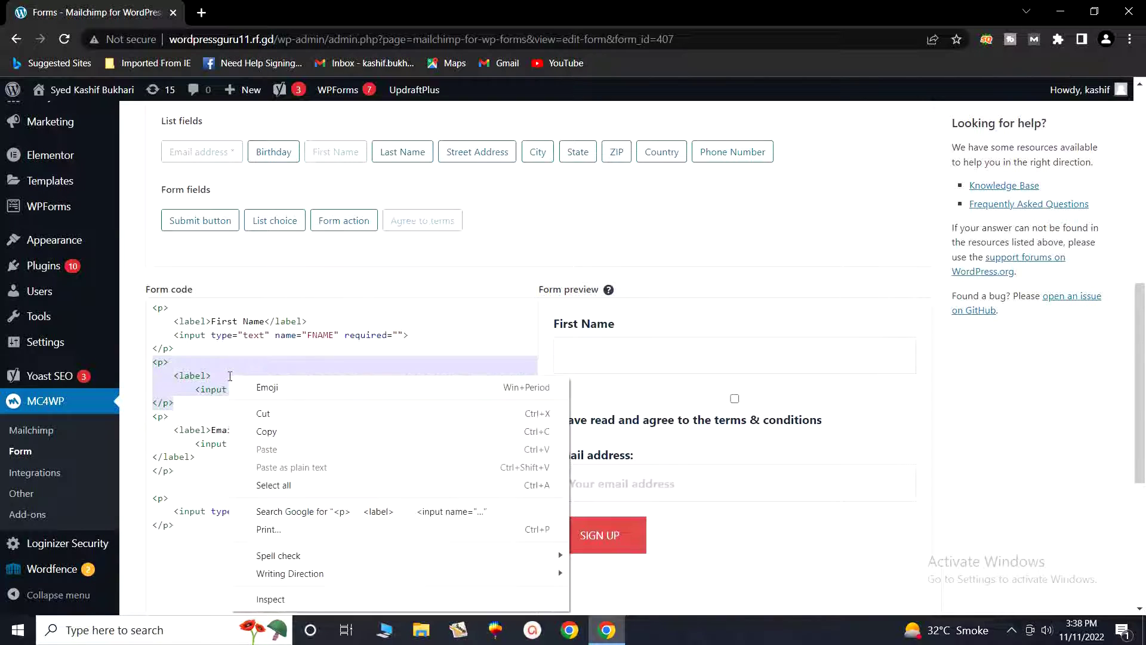
click(263, 413)
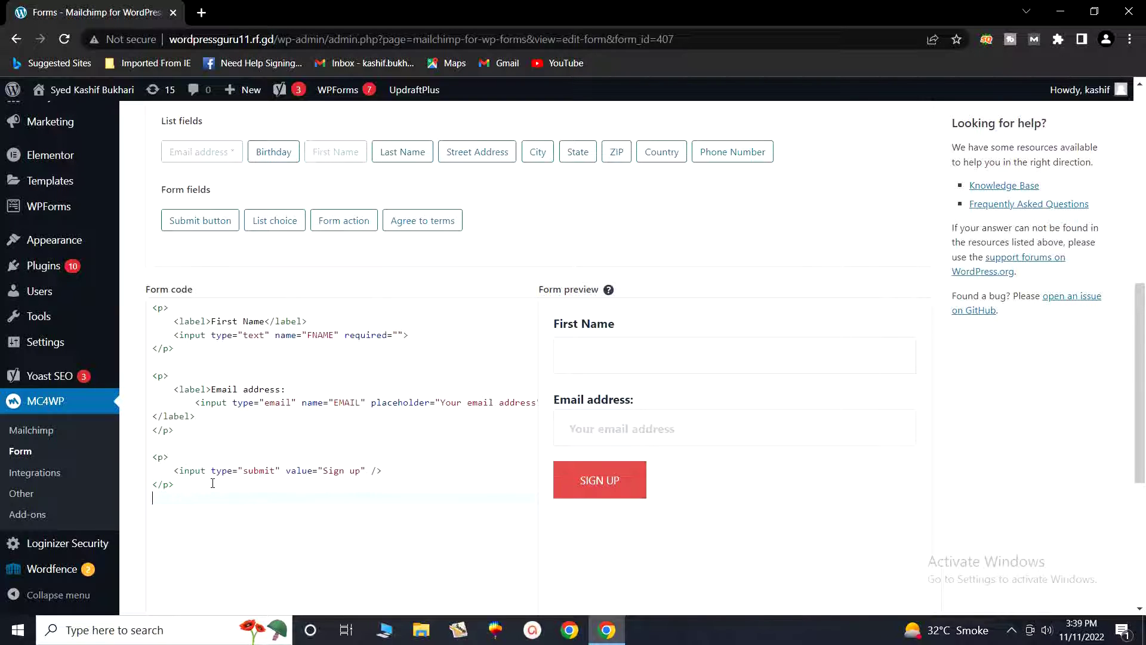
right_click(200, 498)
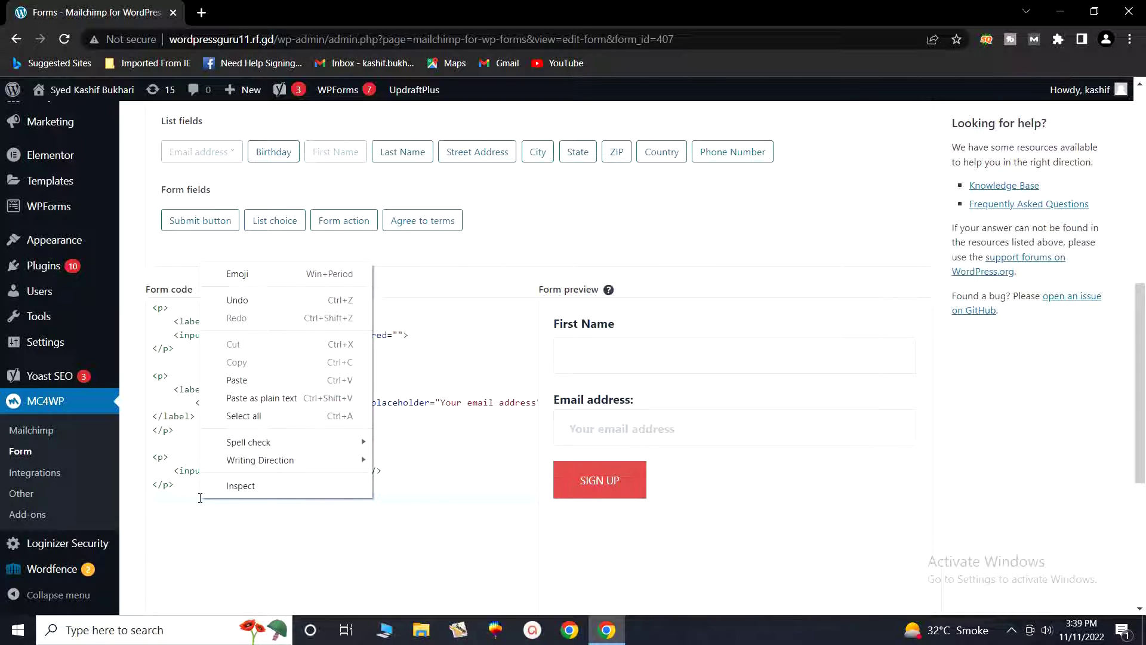
click(237, 380)
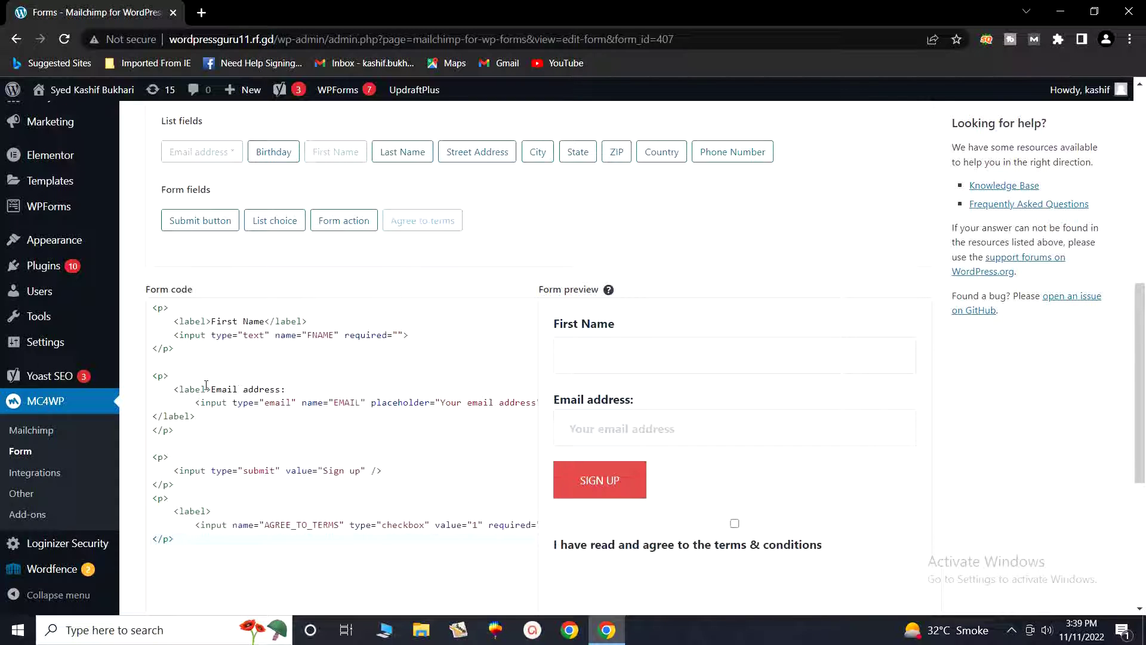
- Check the form preview and save the changes to the Lead Capture form
scroll(768, 503, down, 1)
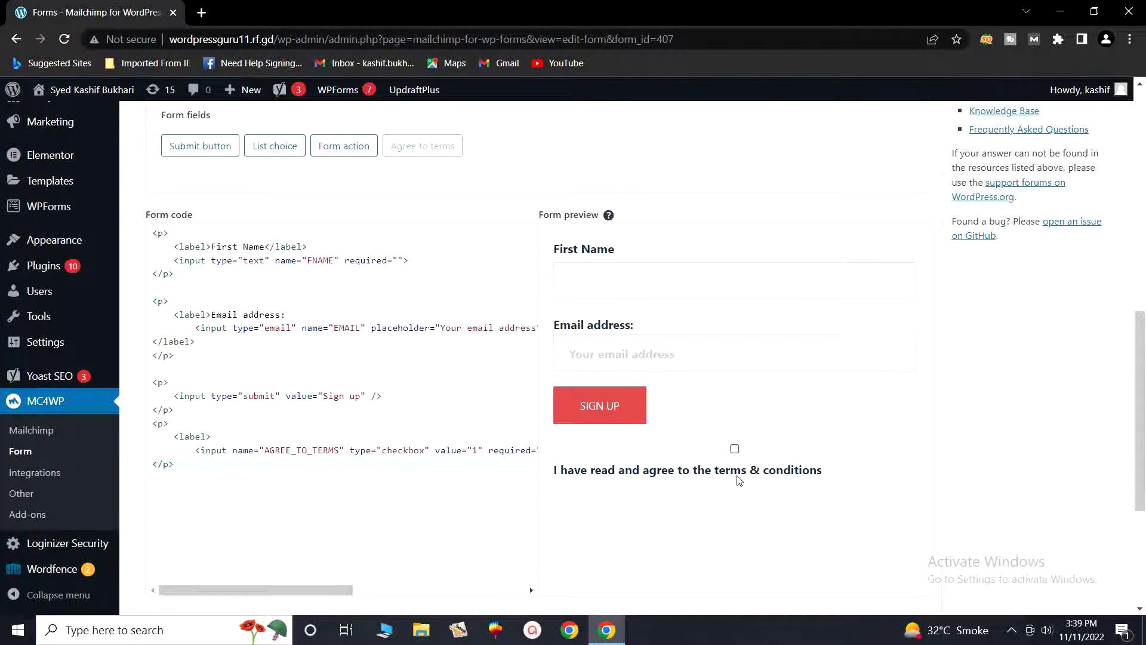
scroll(739, 474, up, 1)
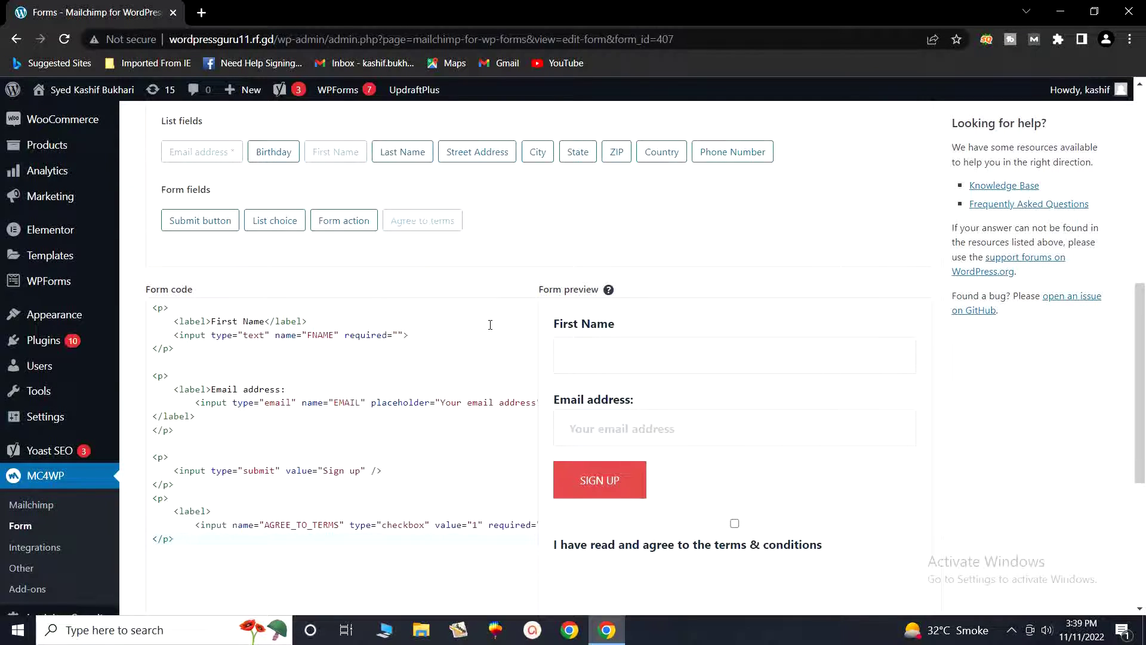
scroll(489, 328, up, 4)
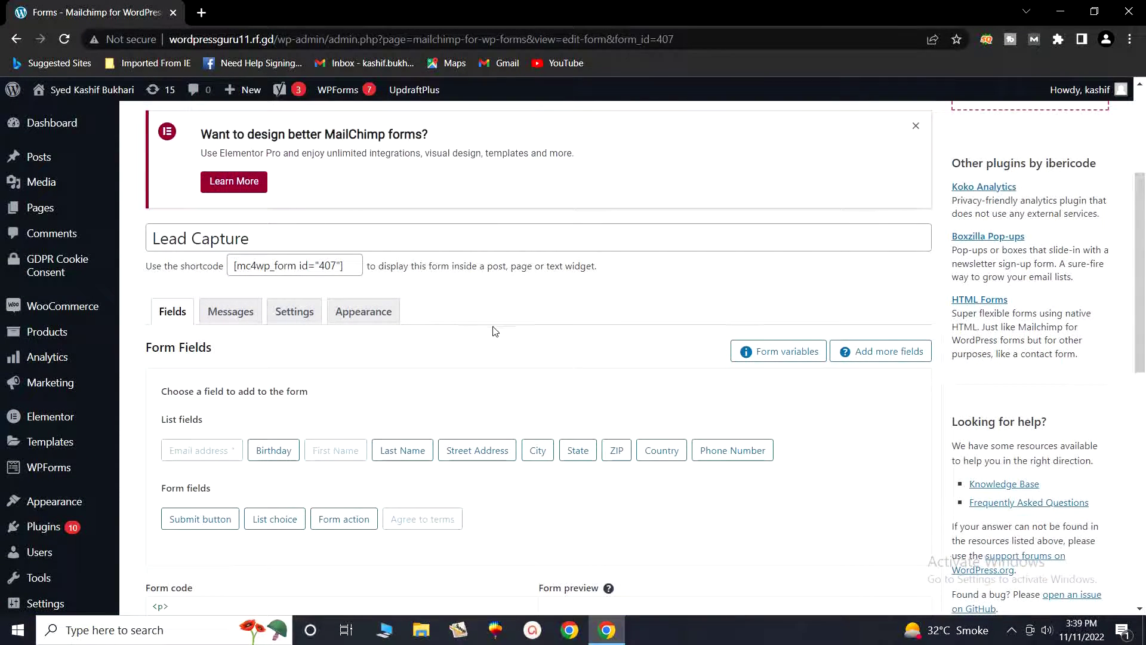
scroll(494, 331, down, 1)
scroll(501, 344, down, 6)
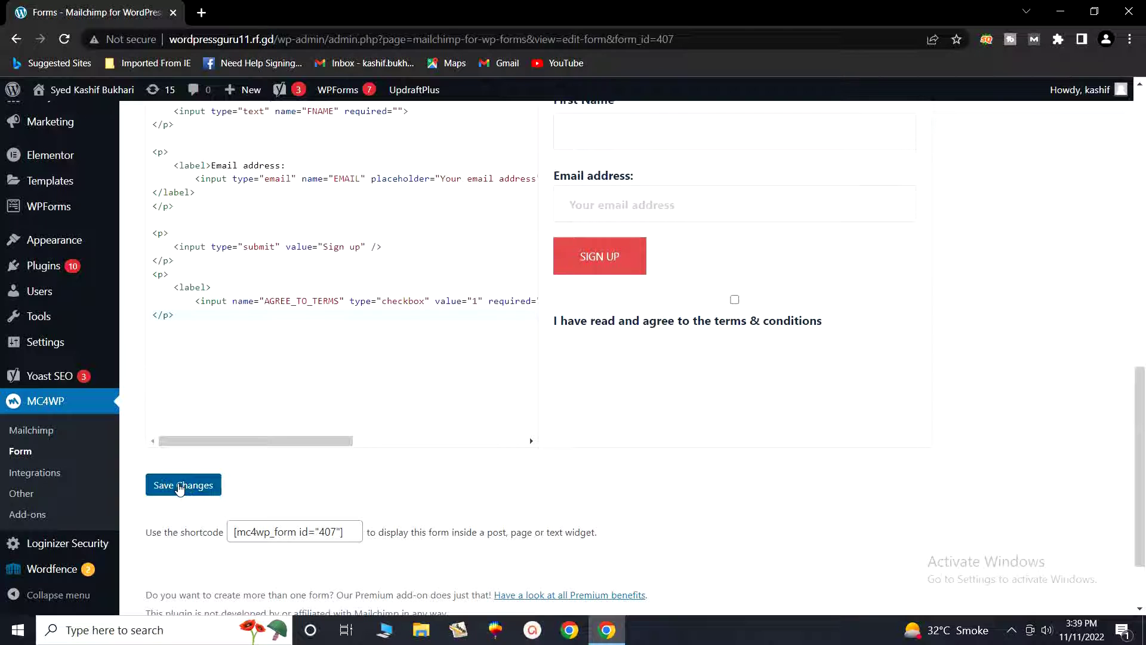
click(180, 485)
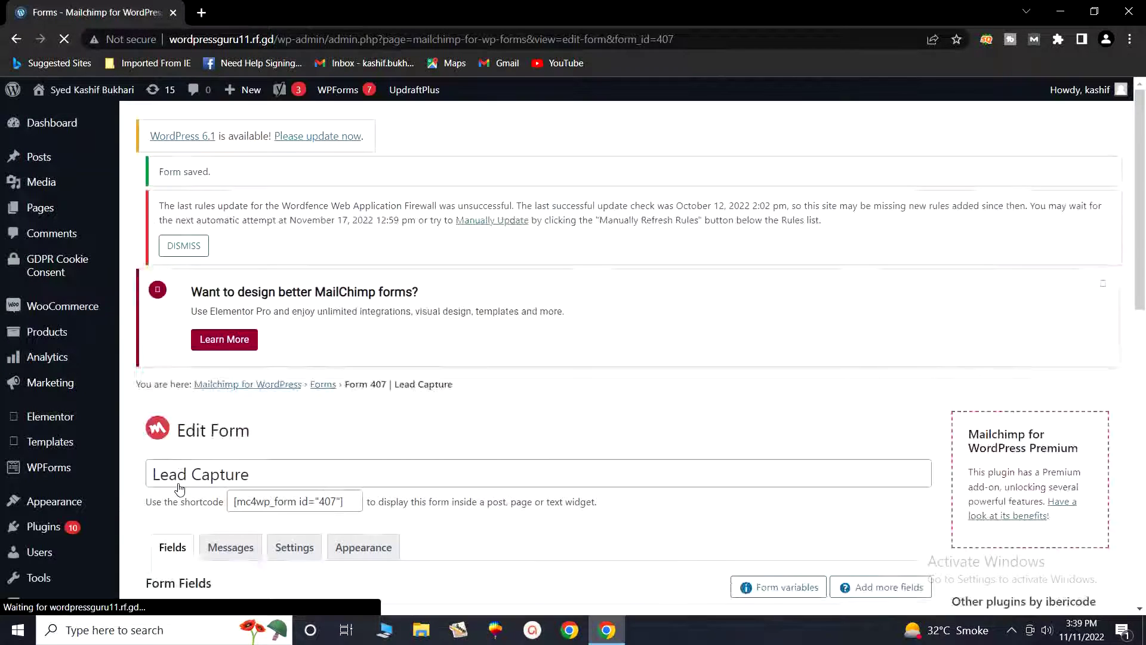
- Open the form's Messages settings and review the texts for subscription, error and unsubscribe cases
scroll(466, 491, down, 7)
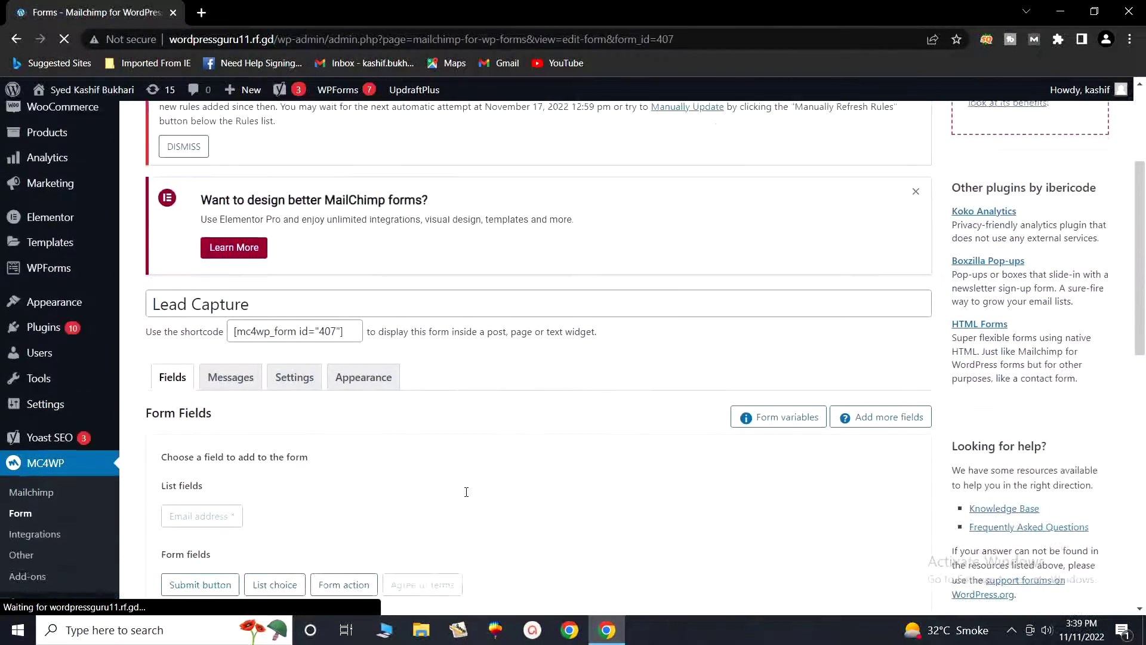
scroll(466, 491, down, 5)
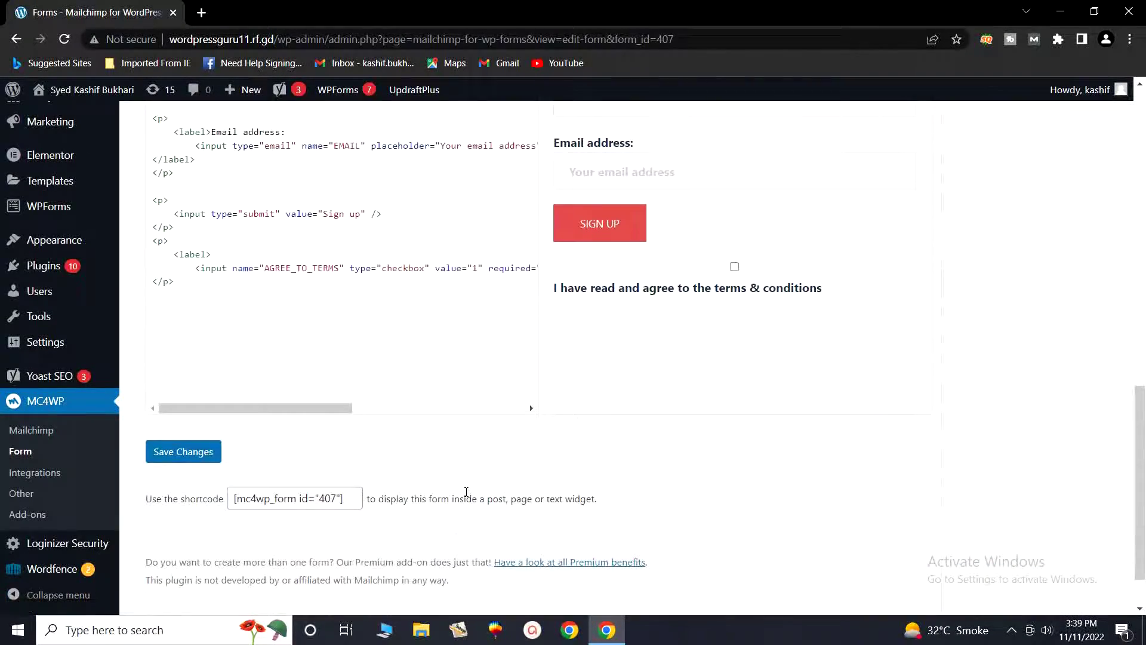
scroll(466, 491, up, 8)
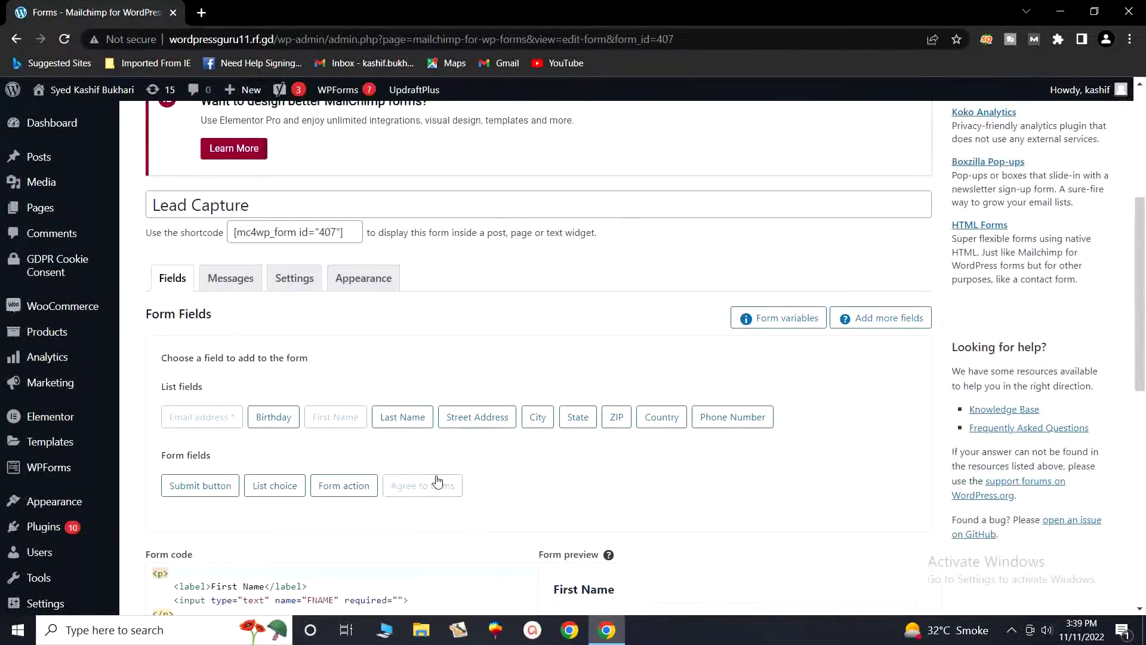
scroll(441, 479, down, 1)
scroll(441, 479, up, 3)
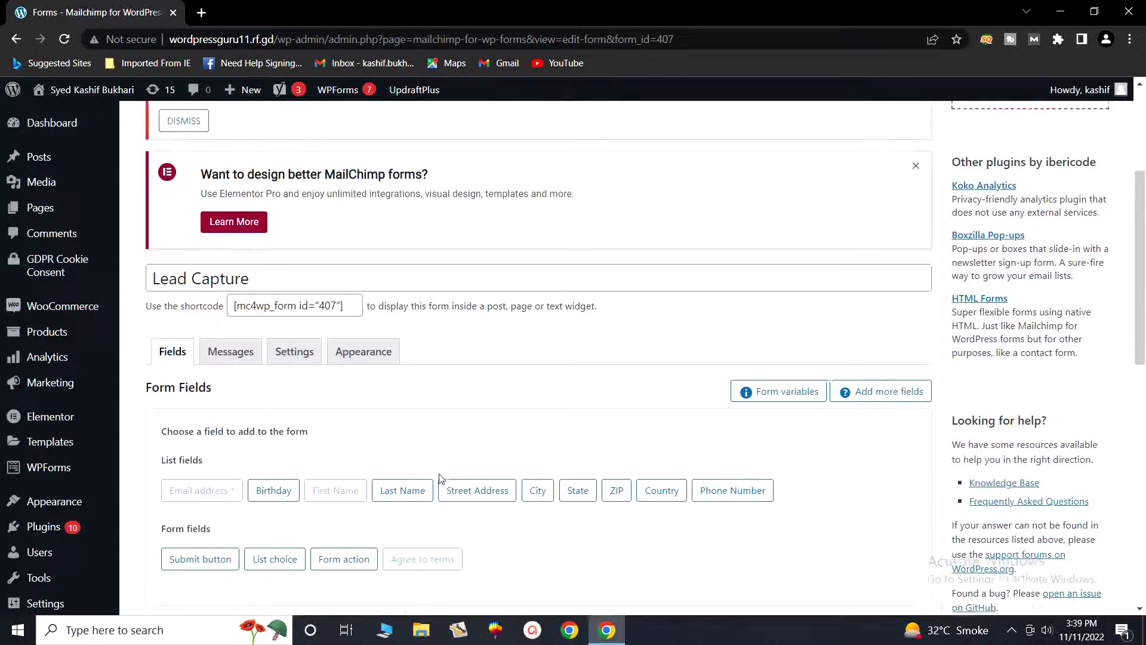
click(232, 354)
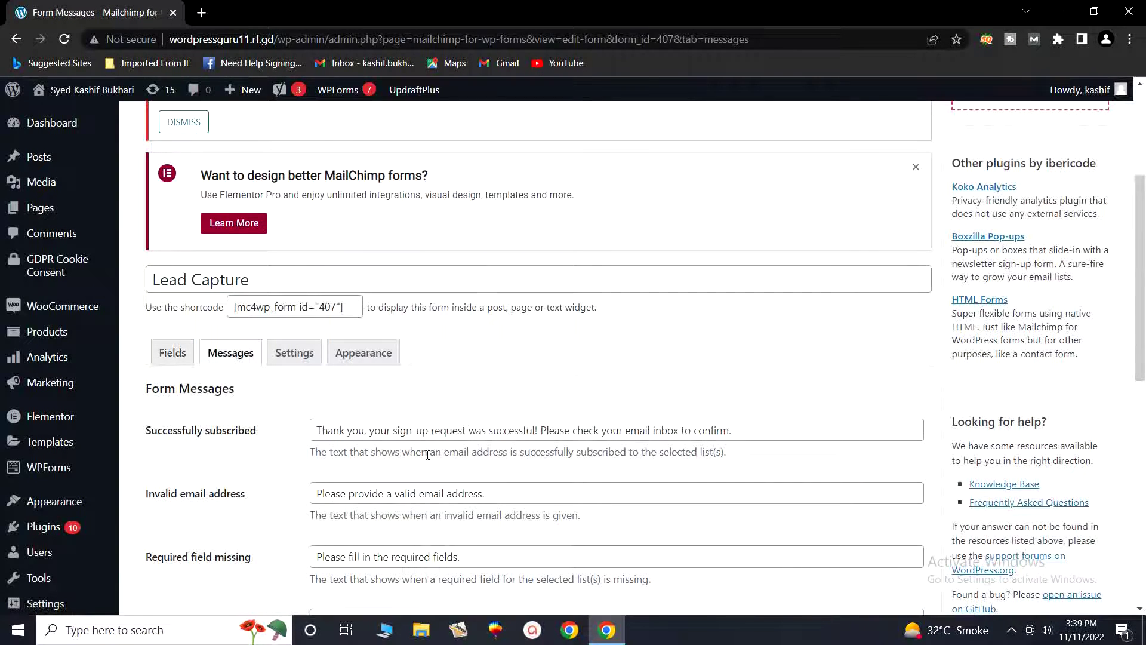
scroll(428, 455, down, 6)
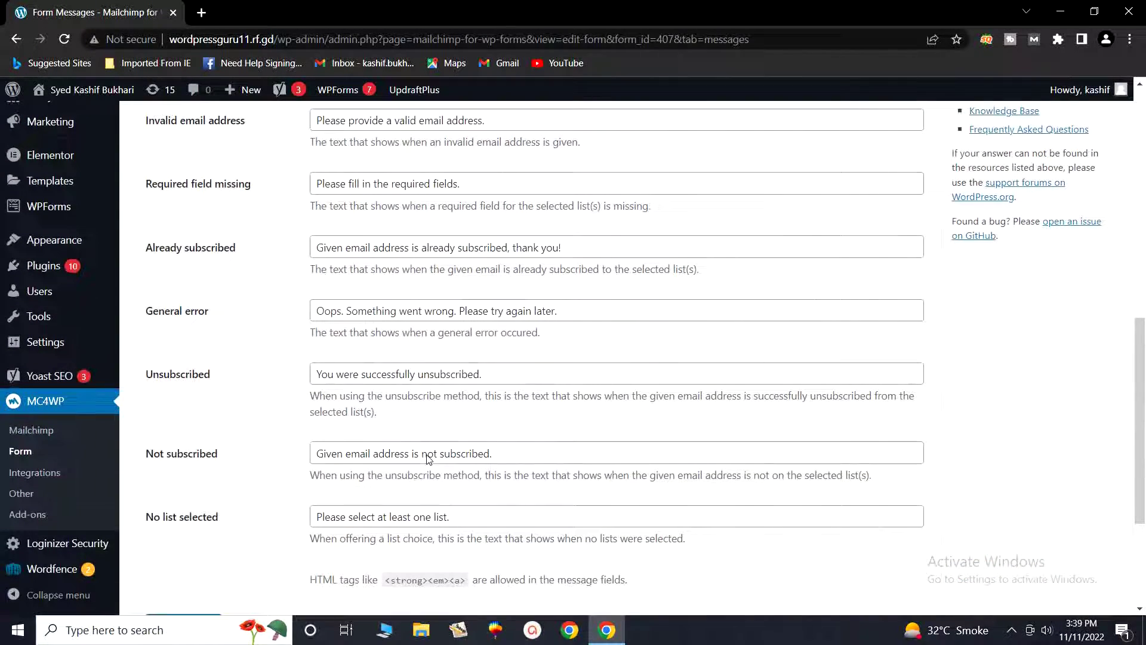
scroll(427, 458, down, 3)
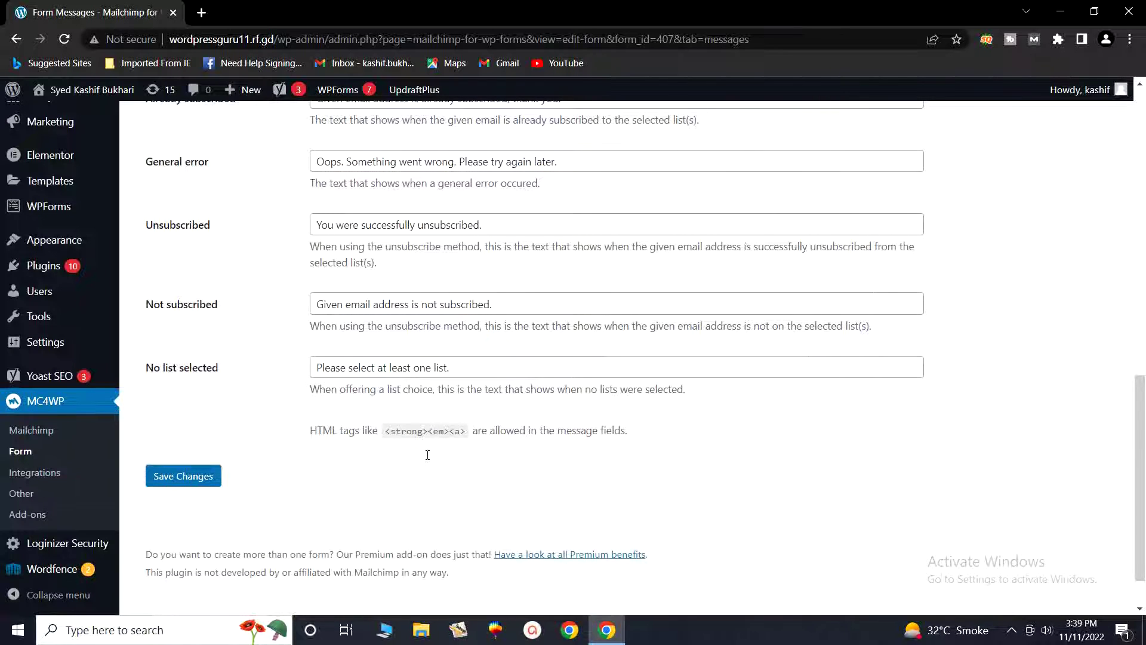
- Open the Lead Capture form's general settings and turn off double opt-in, confirming that it should be disabled
scroll(428, 455, up, 6)
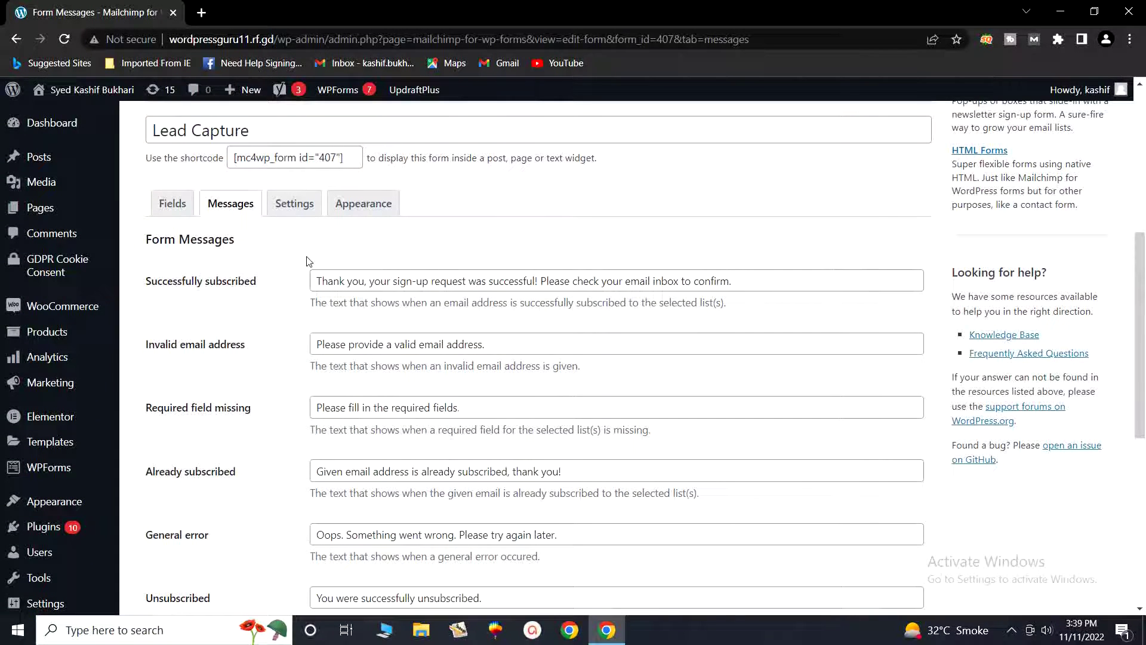
click(291, 210)
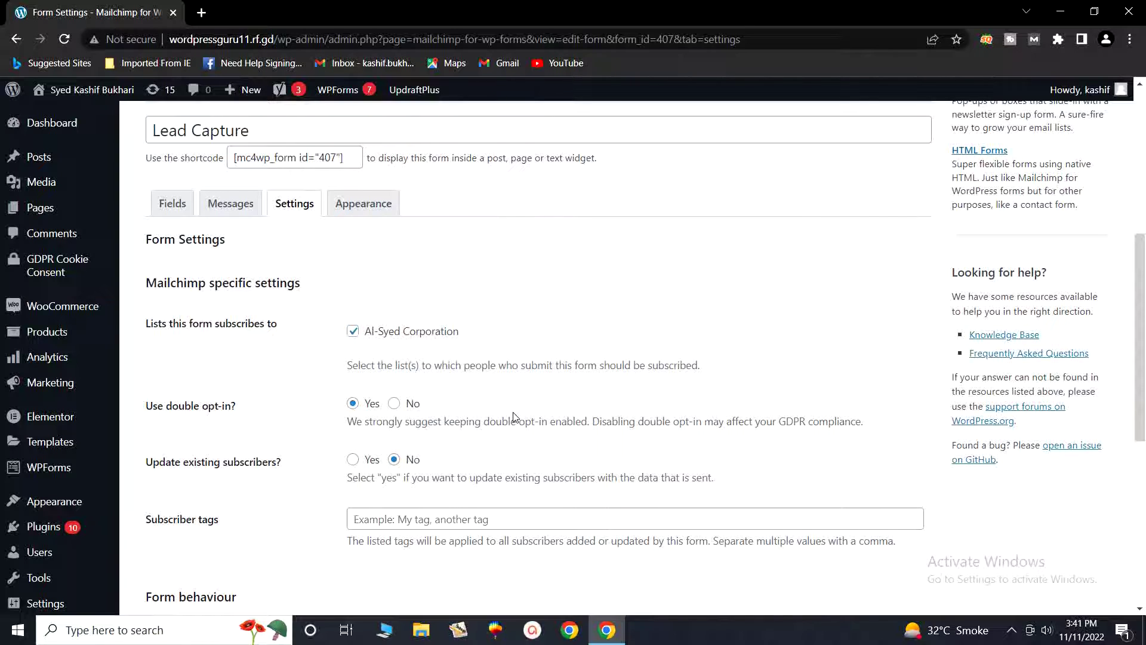
click(394, 403)
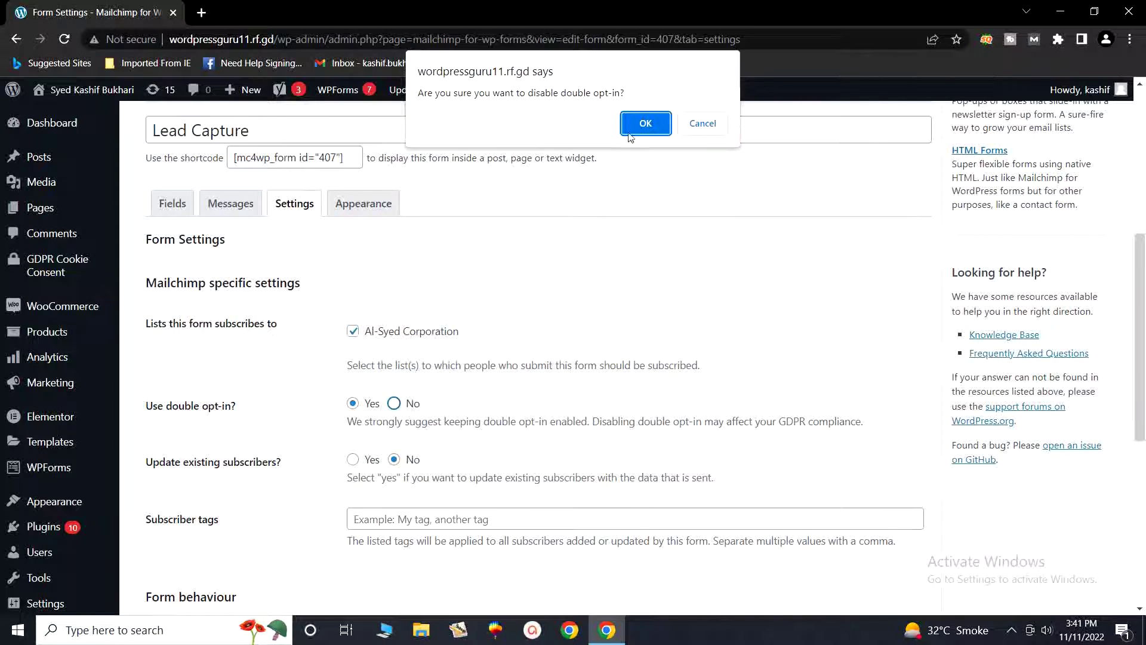
click(644, 124)
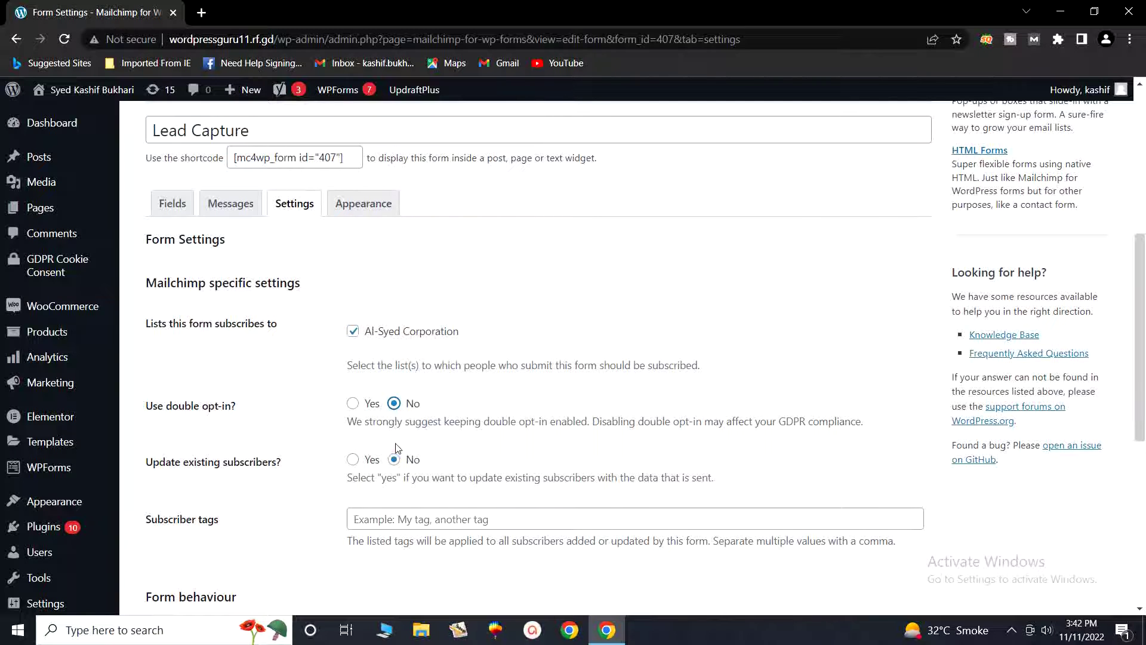
- Look over the form behaviour settings, and open the site's list of all pages in a separate browser tab
scroll(427, 508, down, 1)
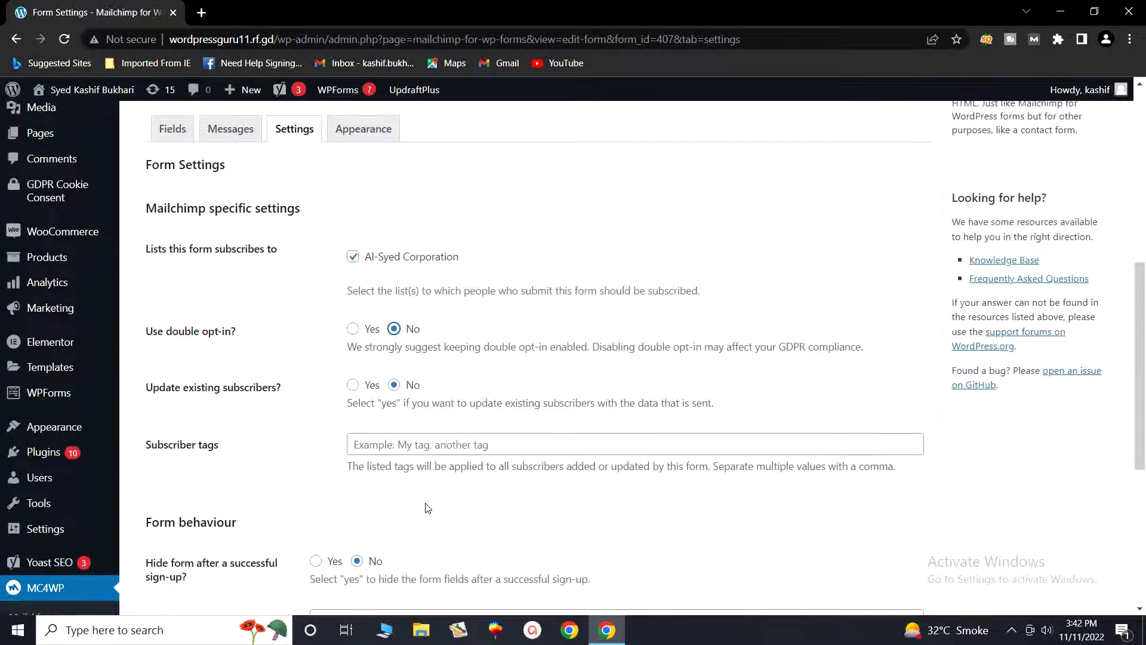
scroll(427, 508, down, 1)
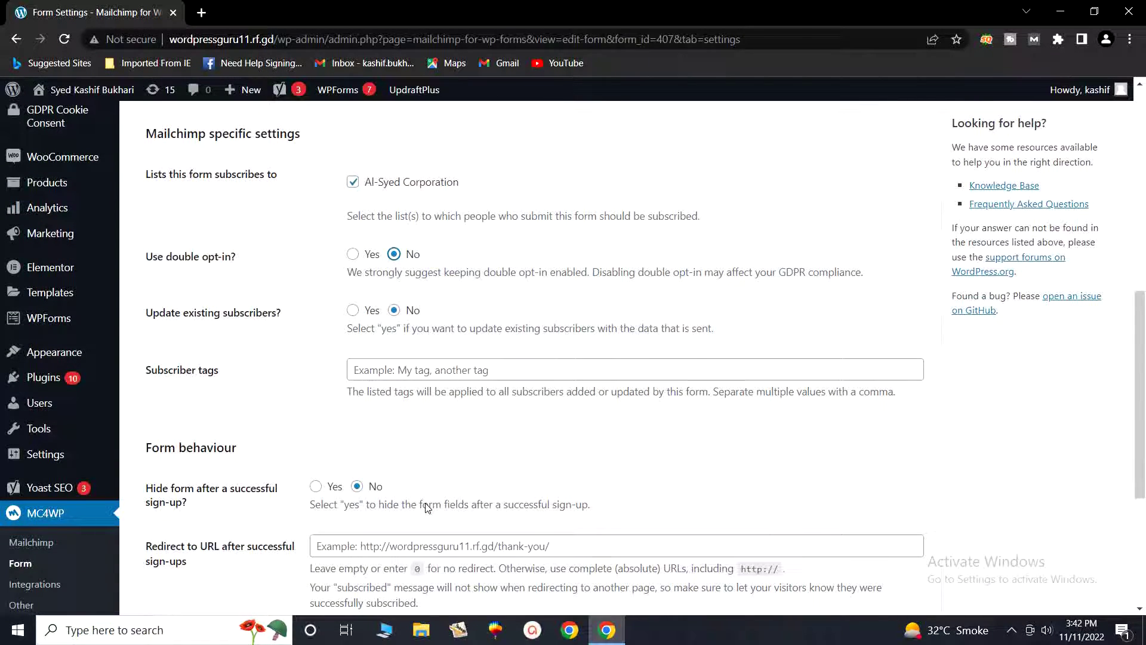
scroll(427, 508, down, 2)
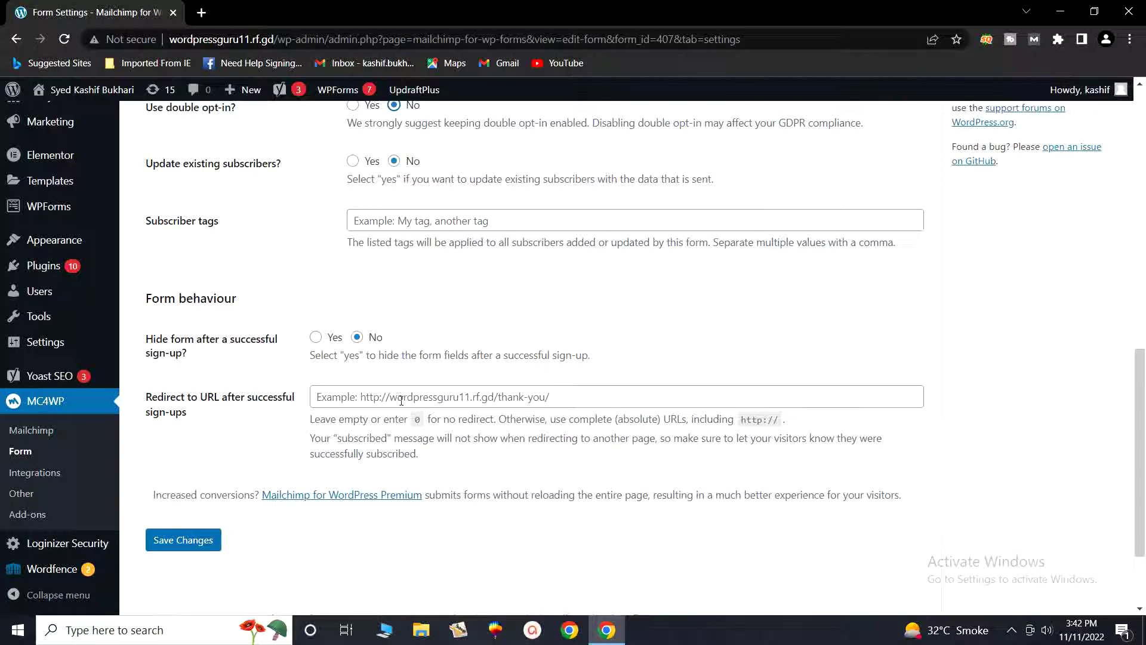
scroll(79, 233, up, 5)
scroll(80, 233, up, 3)
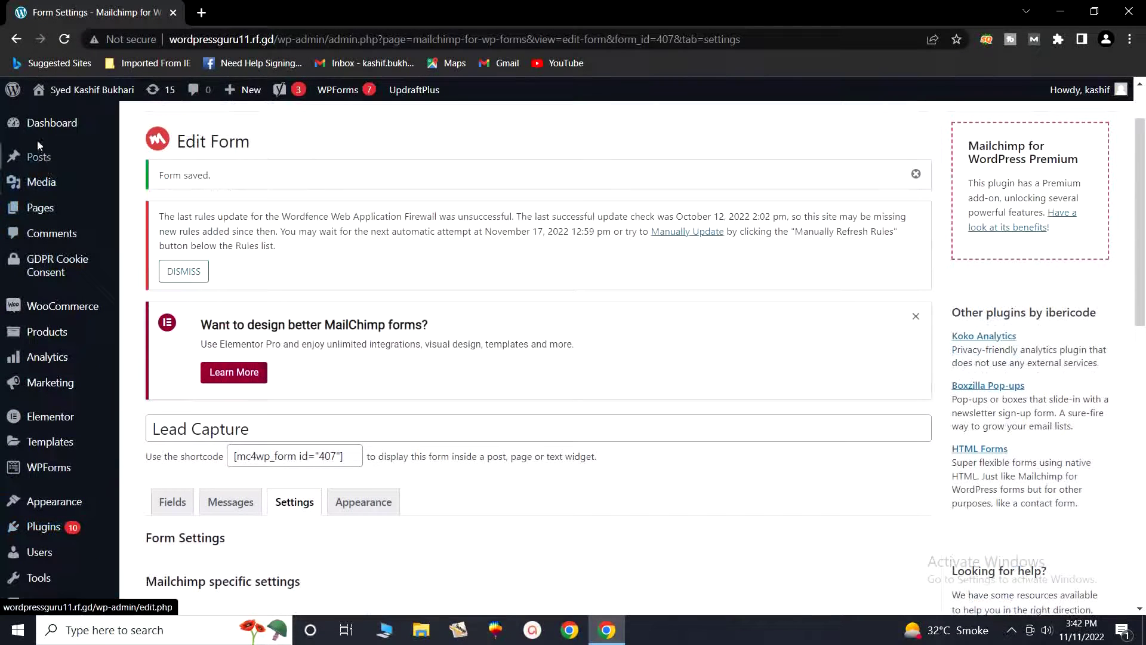
mouse_move(15, 94)
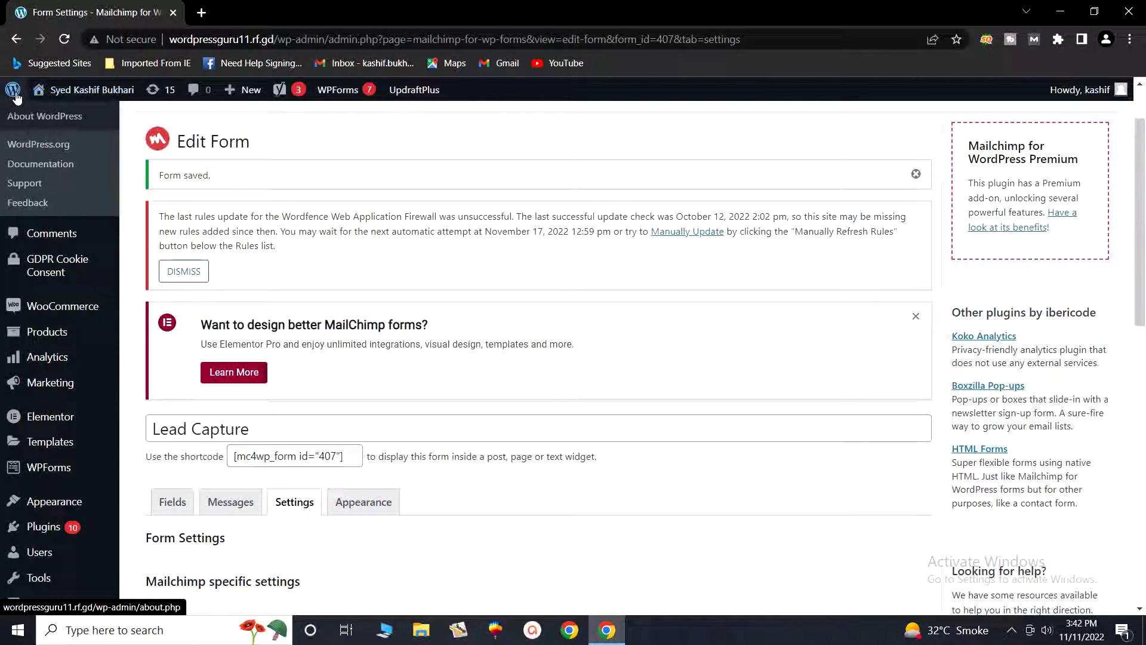
click(59, 90)
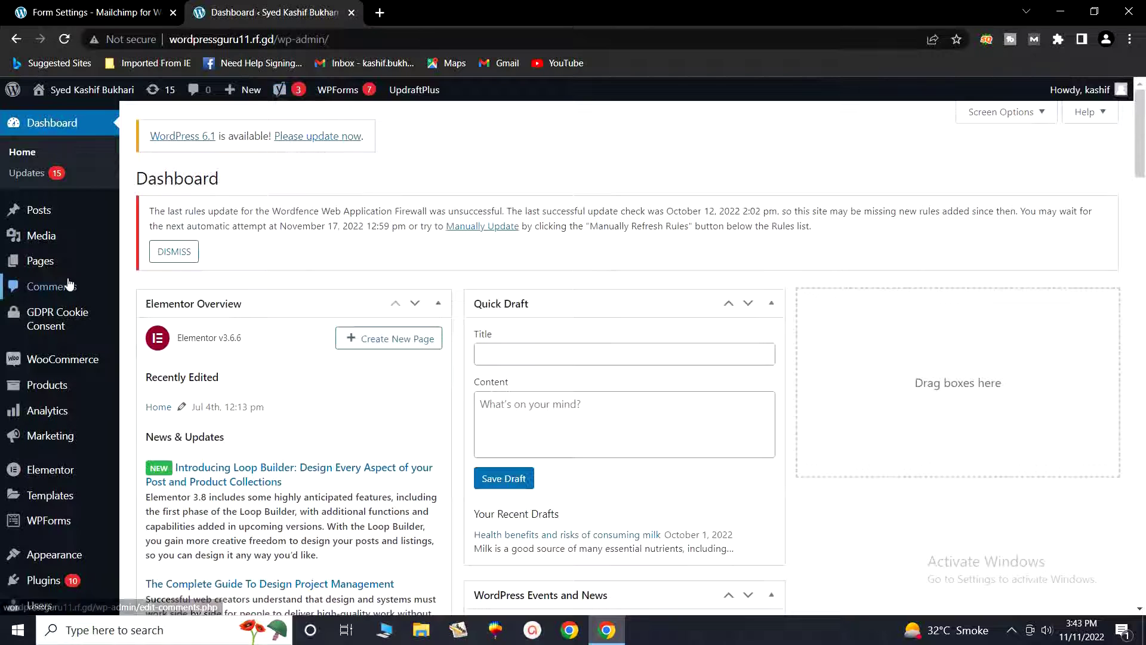
mouse_move(40, 260)
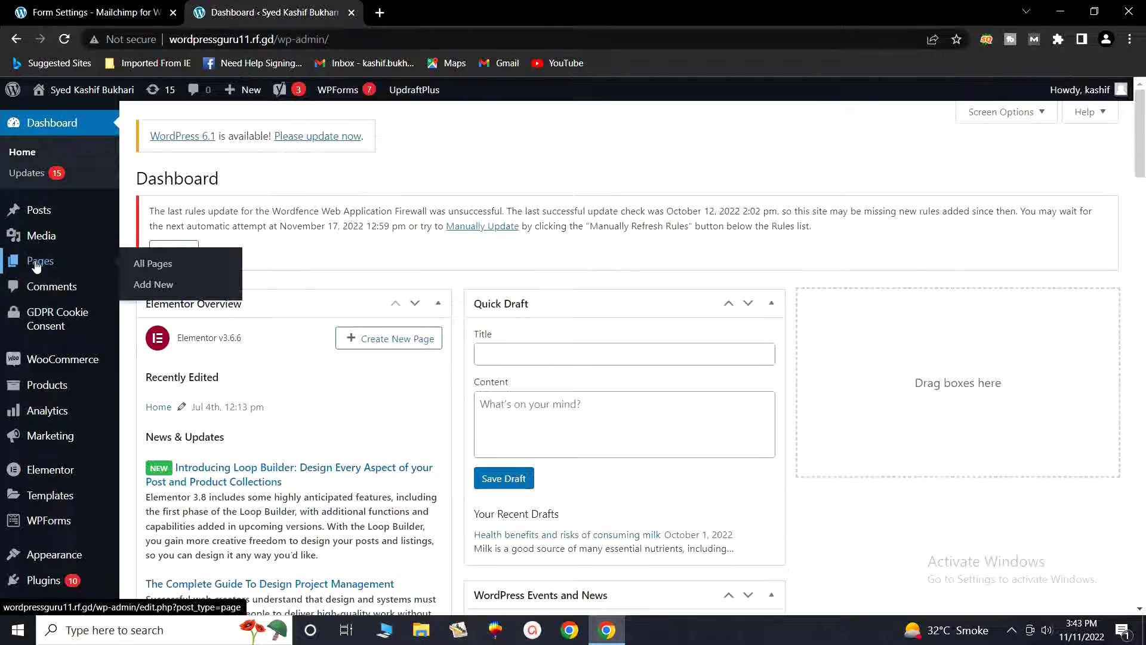
click(152, 266)
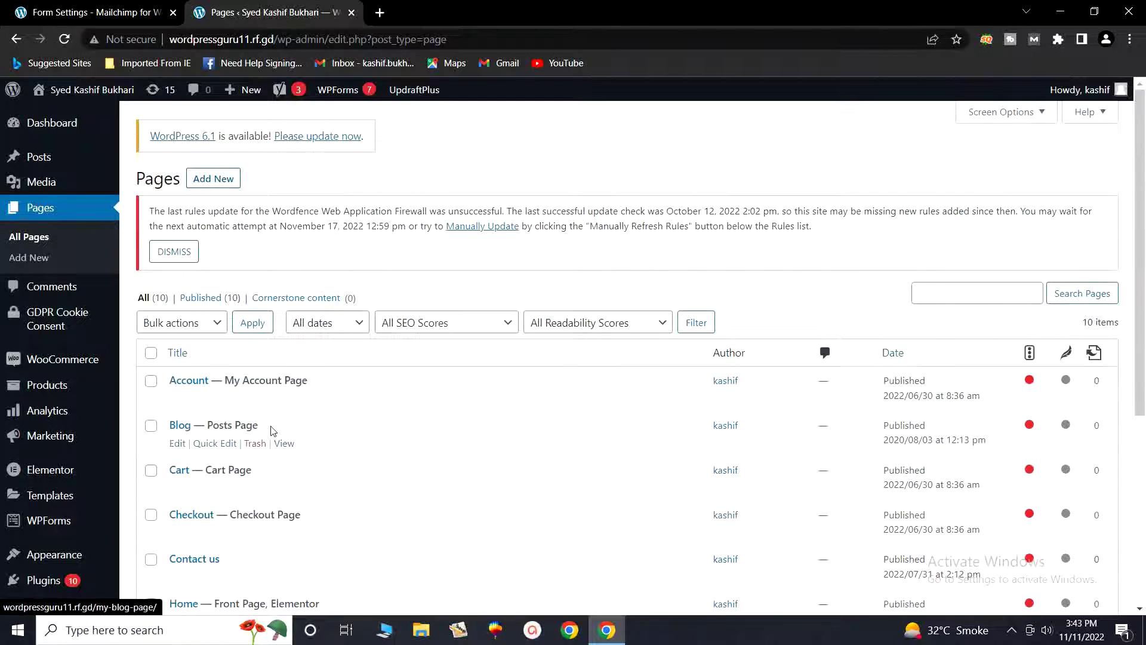
- Add a new page titled "Thank You" and publish it
scroll(262, 405, down, 5)
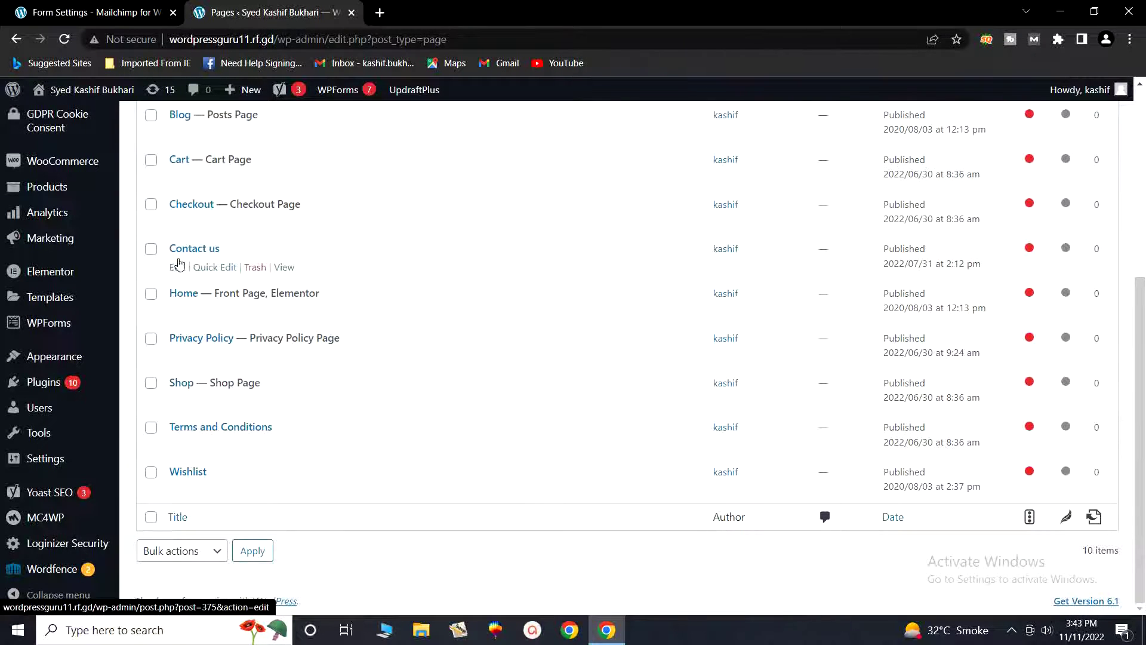
scroll(179, 256, up, 3)
scroll(179, 263, up, 2)
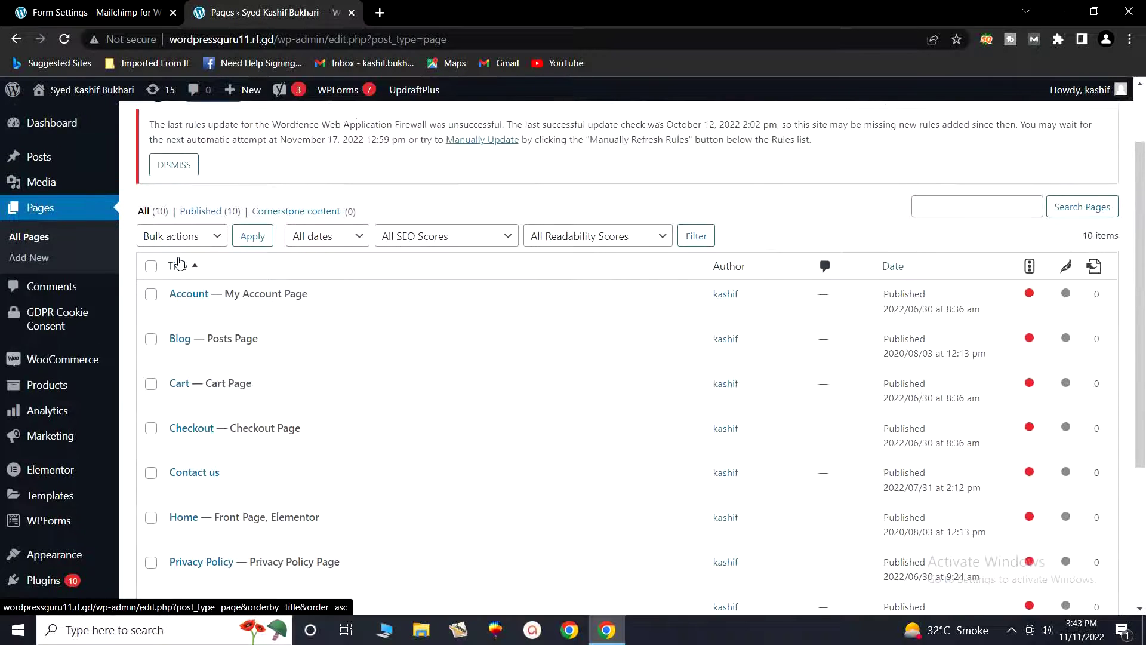
scroll(283, 245, up, 2)
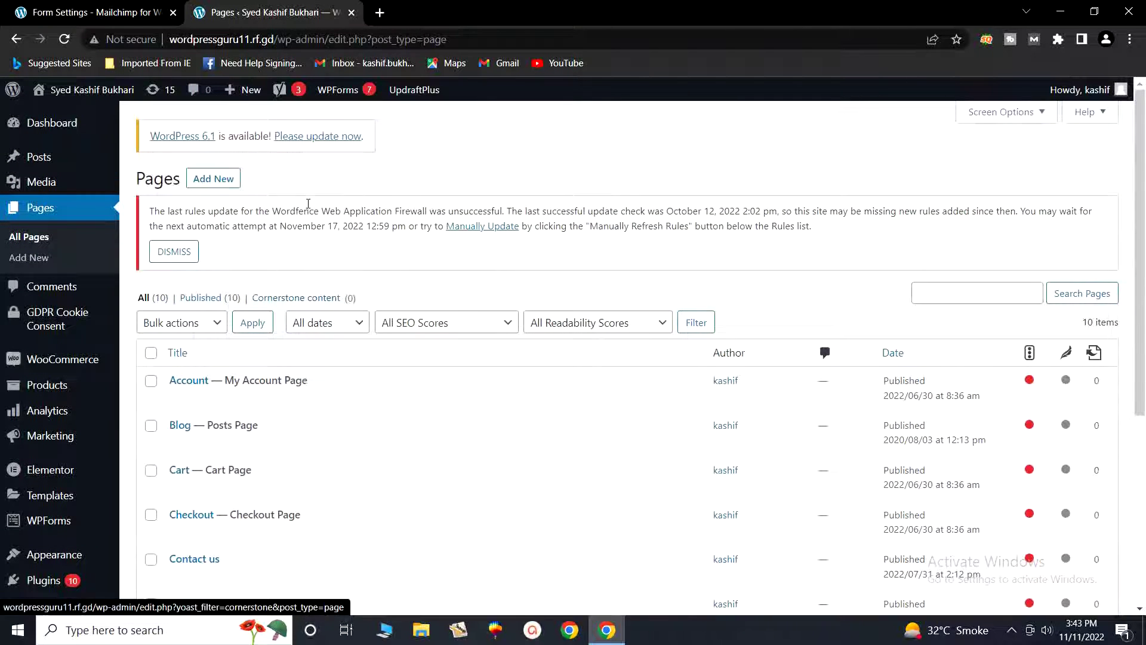
click(211, 183)
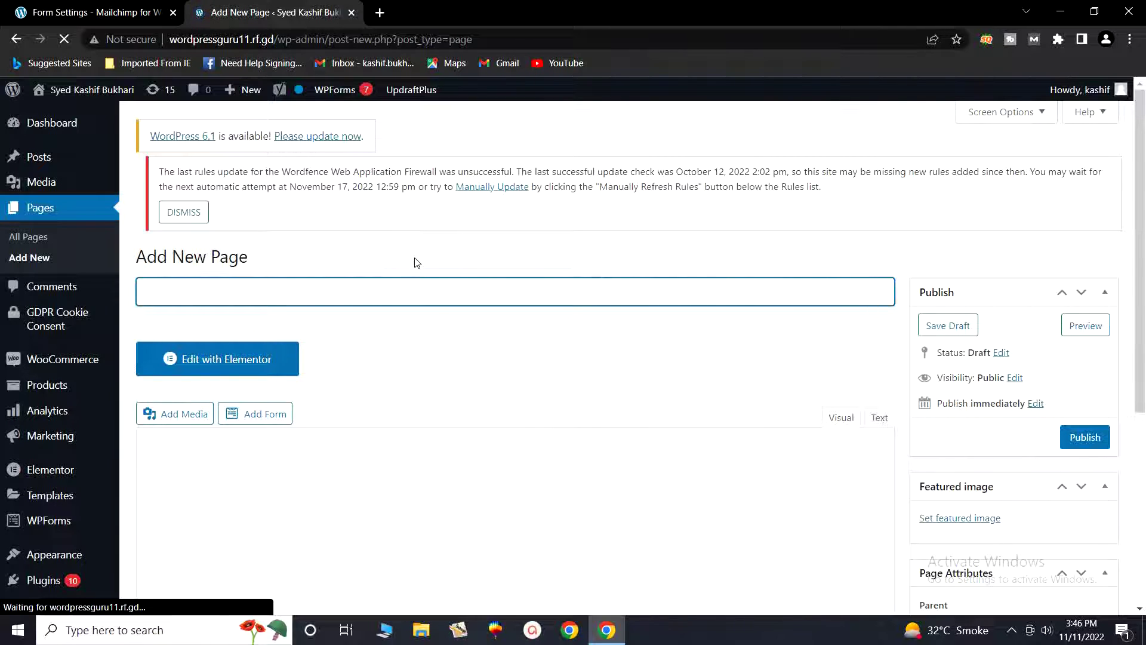
text(Thank You)
click(1079, 441)
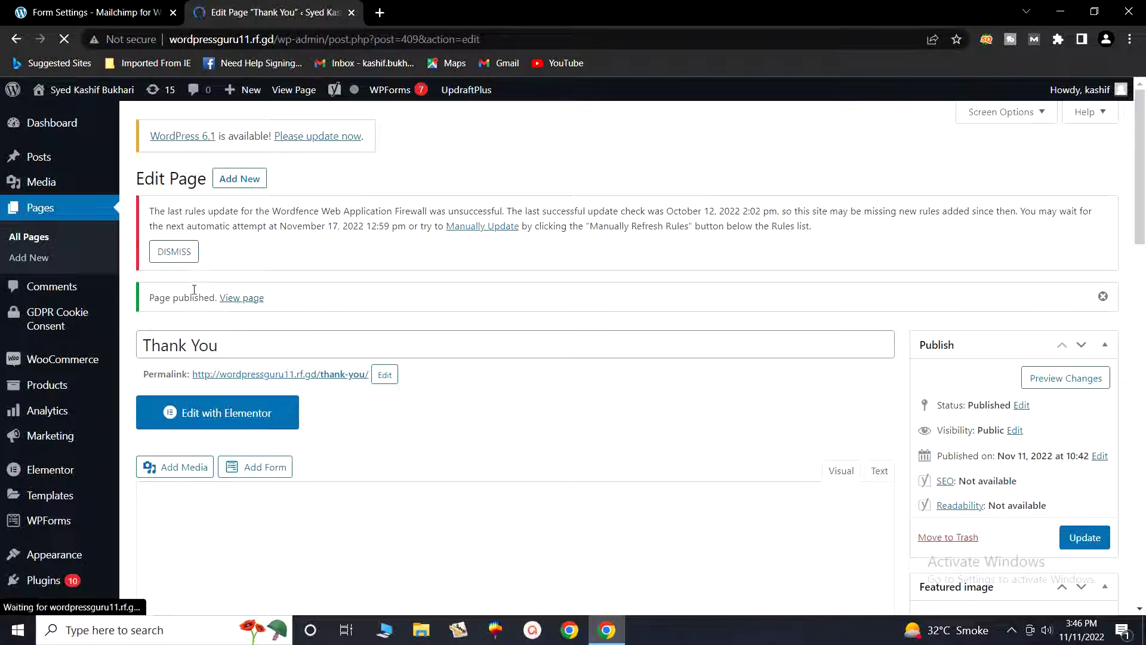
- Return to the list of all pages and copy the Thank You page's view link address
click(27, 239)
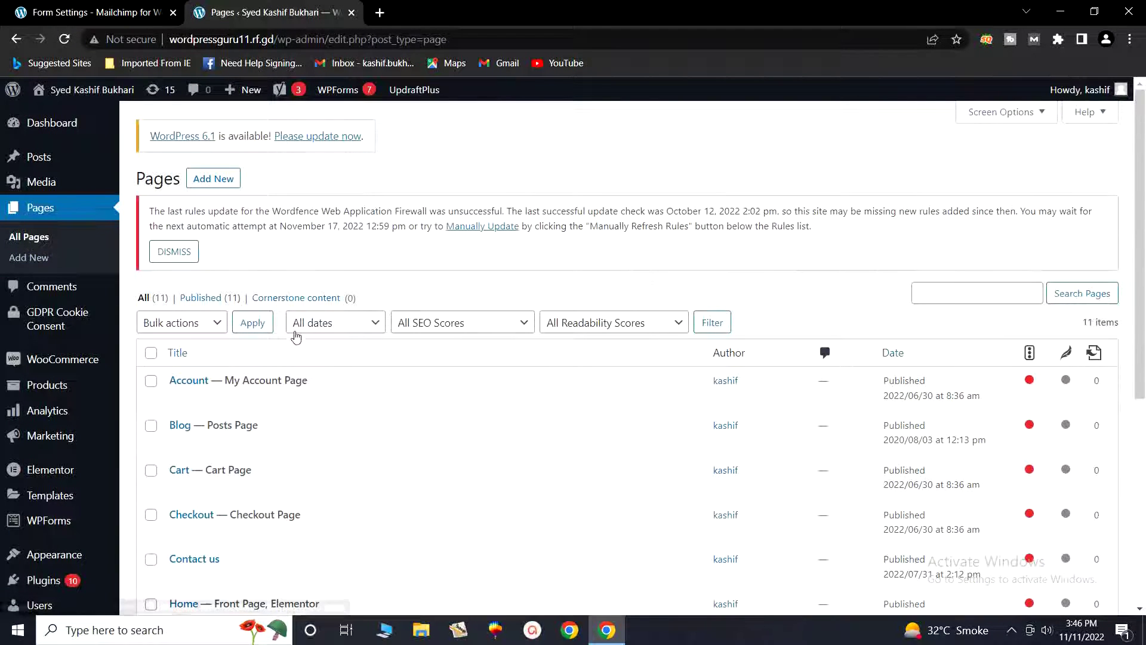
scroll(306, 418, down, 5)
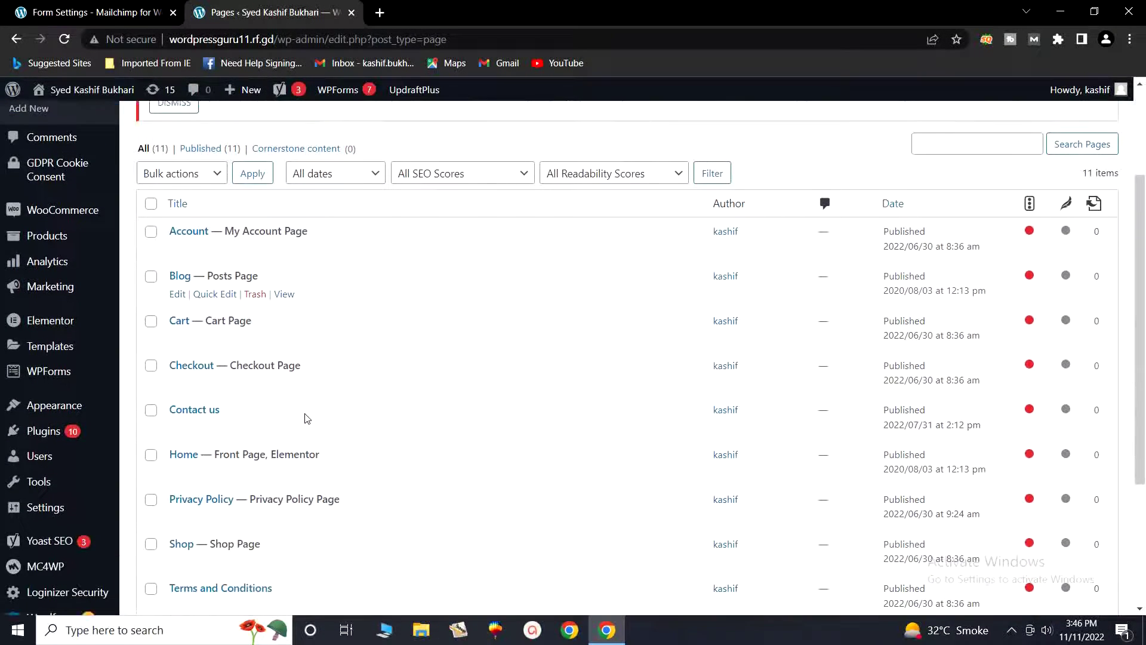
scroll(307, 418, down, 1)
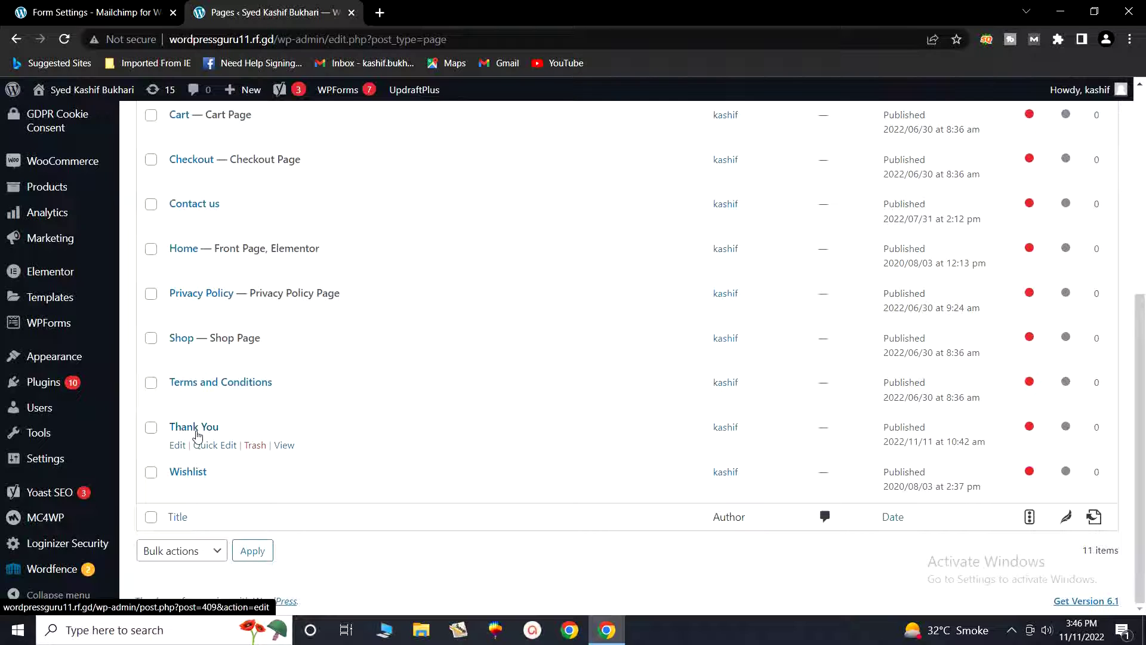
right_click(287, 450)
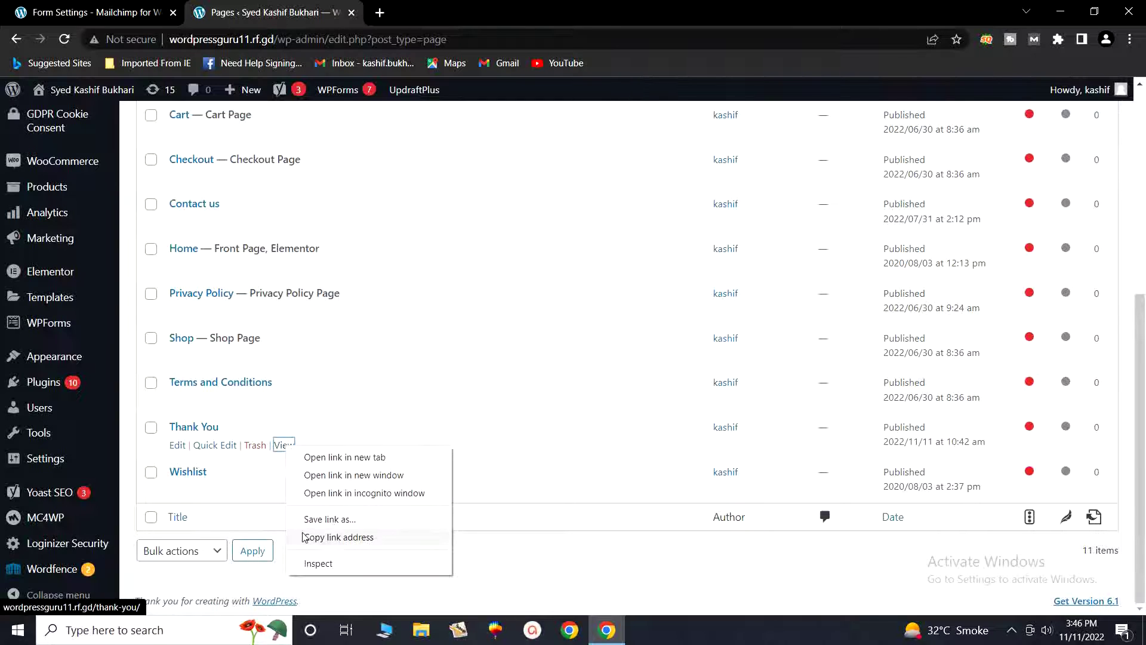
click(334, 540)
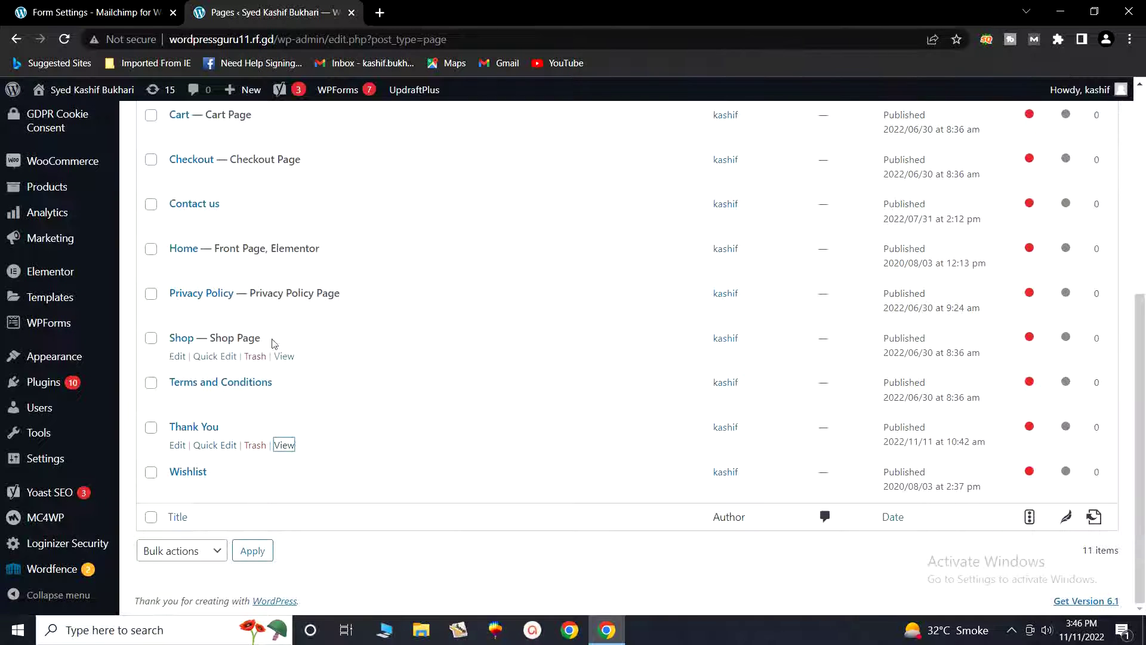
click(107, 13)
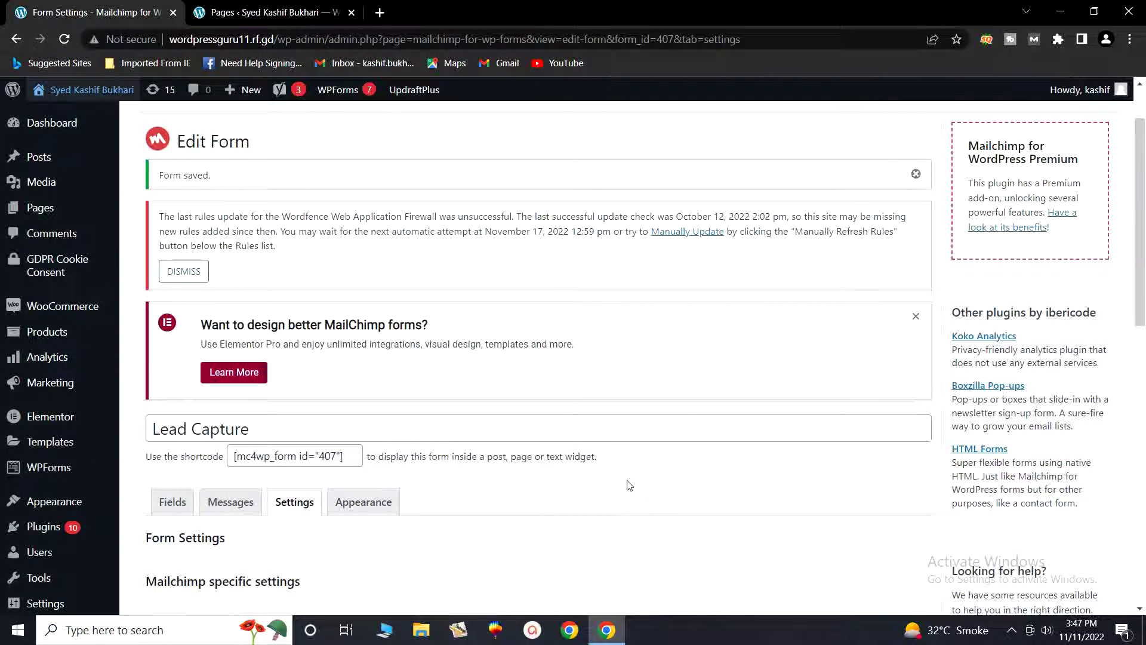
scroll(570, 472, down, 3)
scroll(570, 473, down, 8)
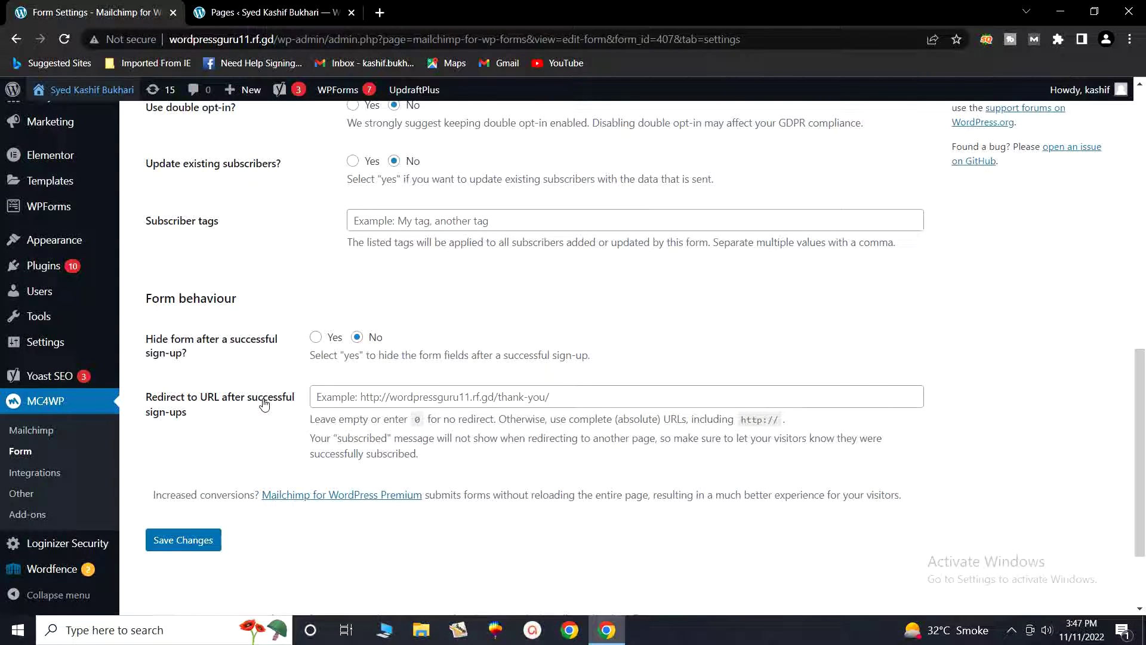
click(372, 400)
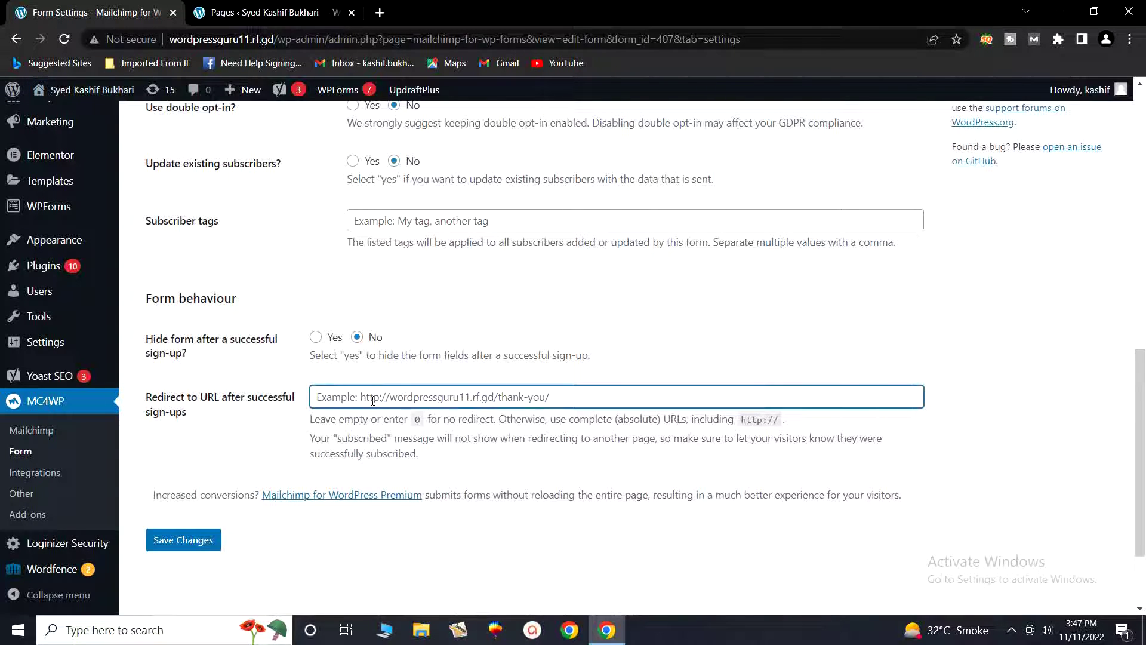
right_click(373, 400)
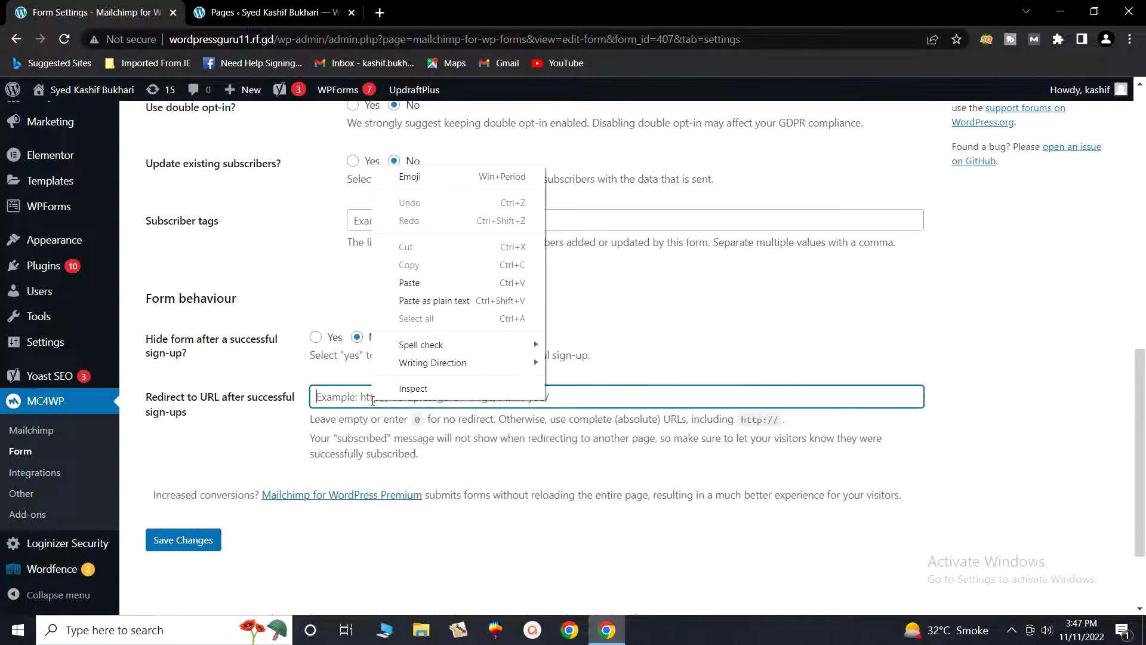
click(412, 290)
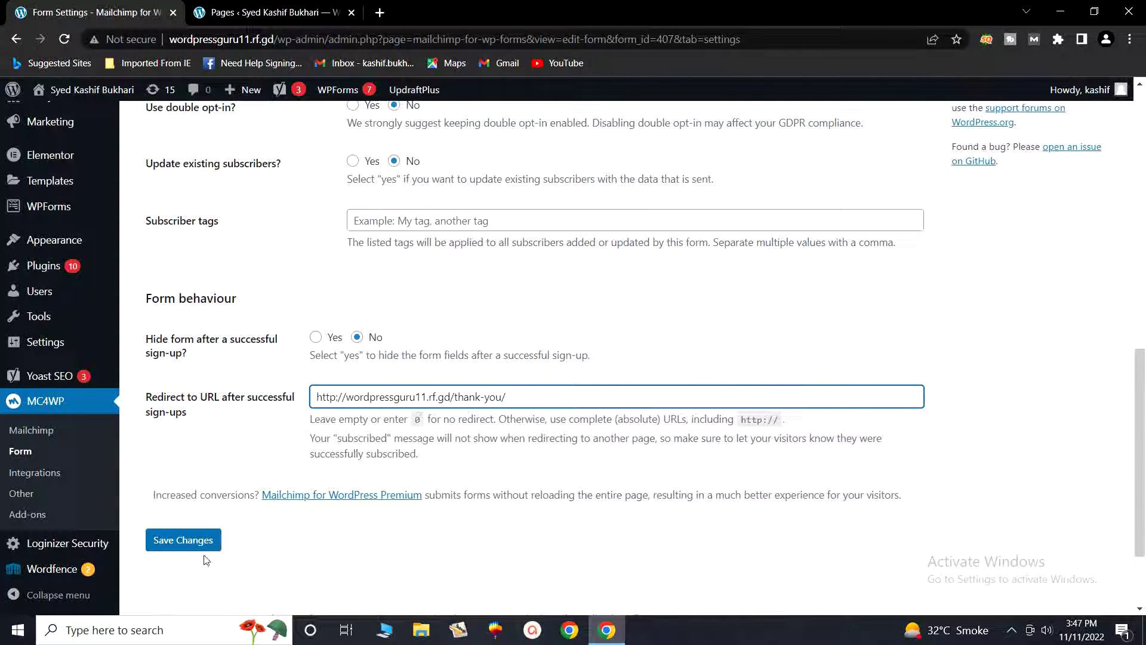
click(181, 551)
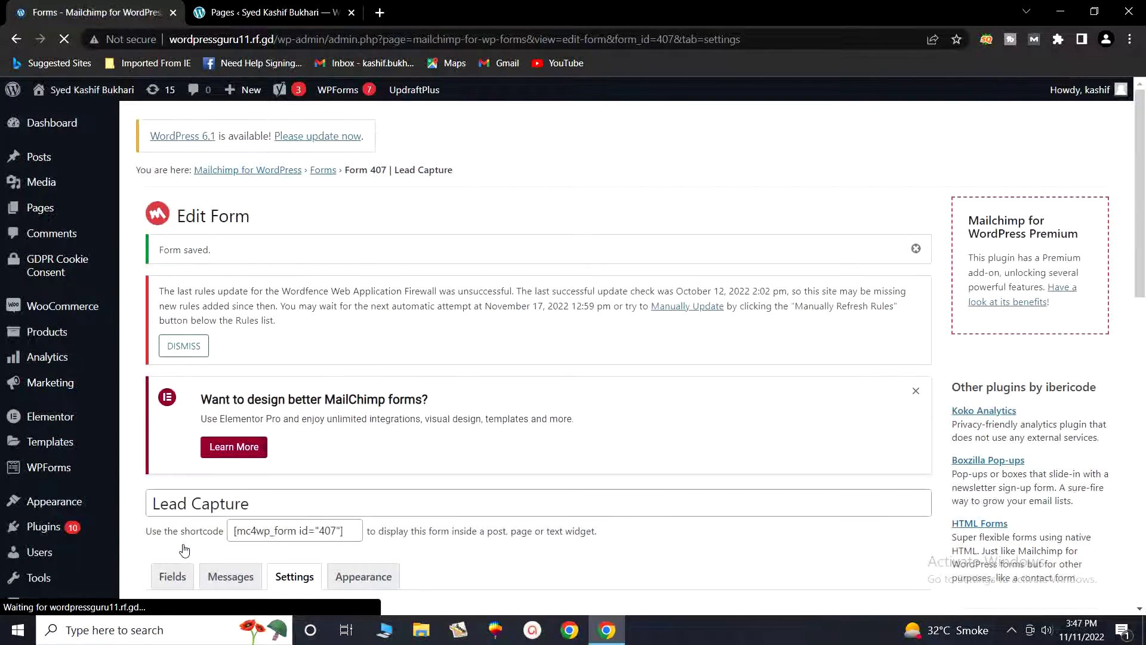
- Open the form's Appearance settings and save them with the form style Inherit from Sydney theme
scroll(415, 507, down, 8)
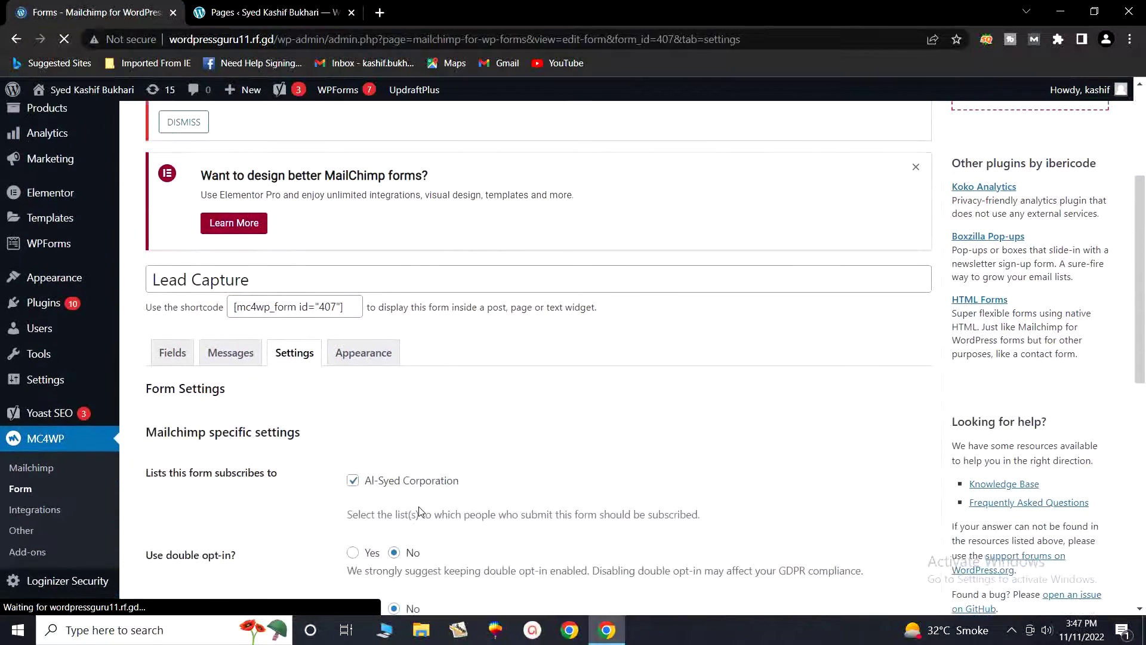
scroll(420, 513, down, 1)
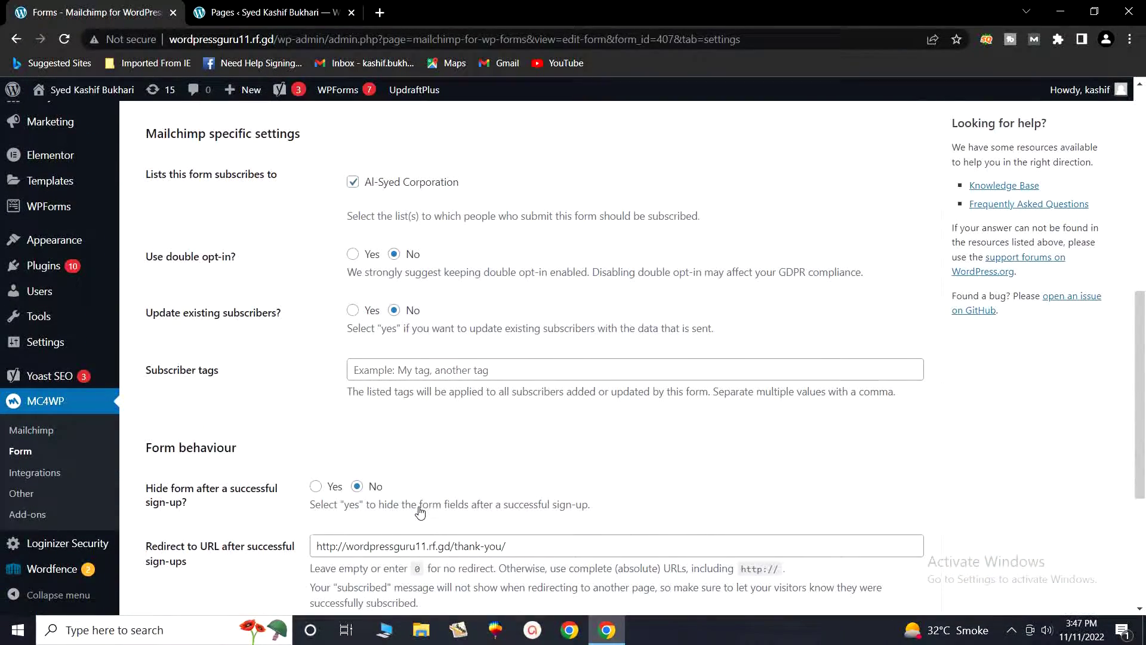
scroll(420, 513, up, 8)
scroll(395, 439, down, 2)
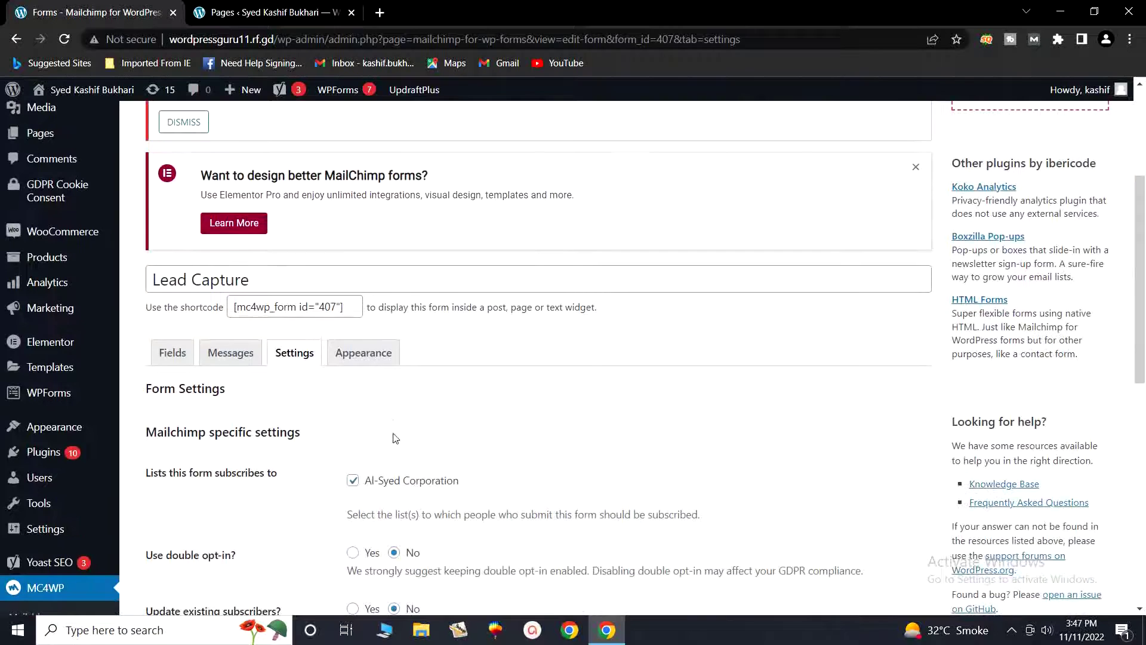
click(366, 364)
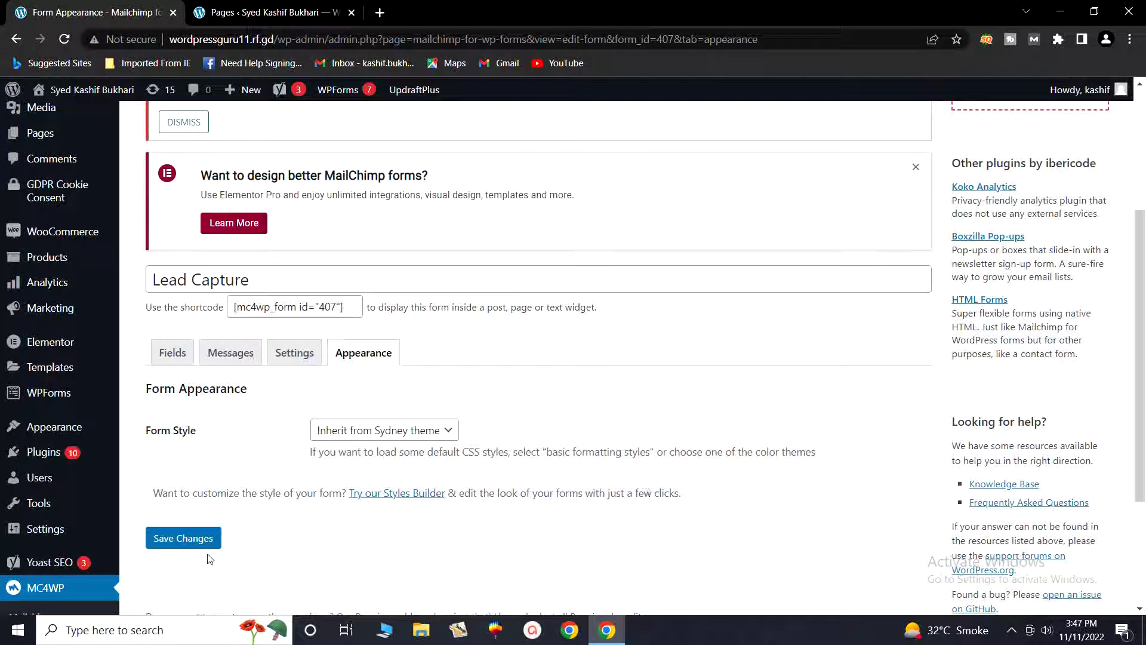
click(160, 545)
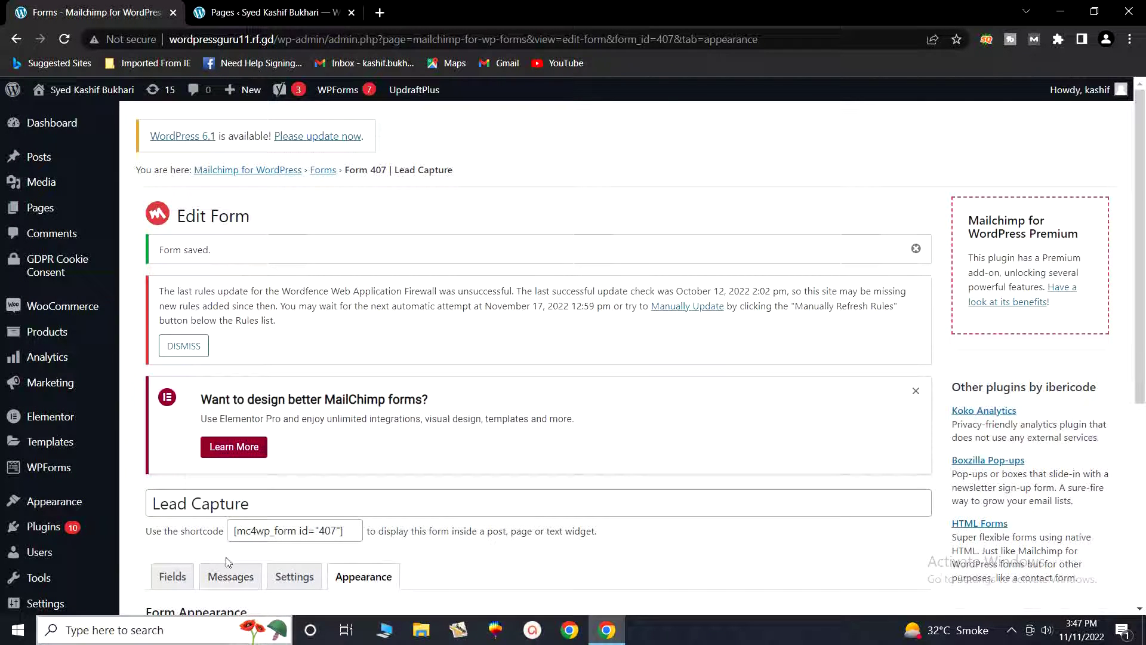
- Switch to the browser tab with the pages list and visit the live site's home page
click(286, 11)
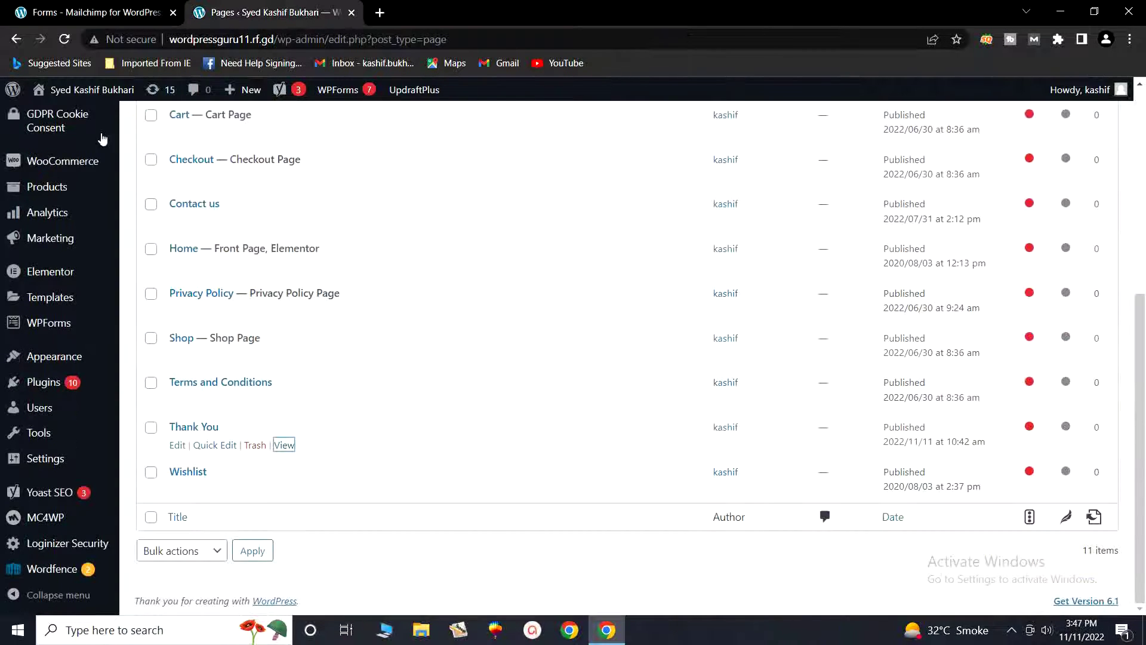
mouse_move(62, 93)
click(57, 118)
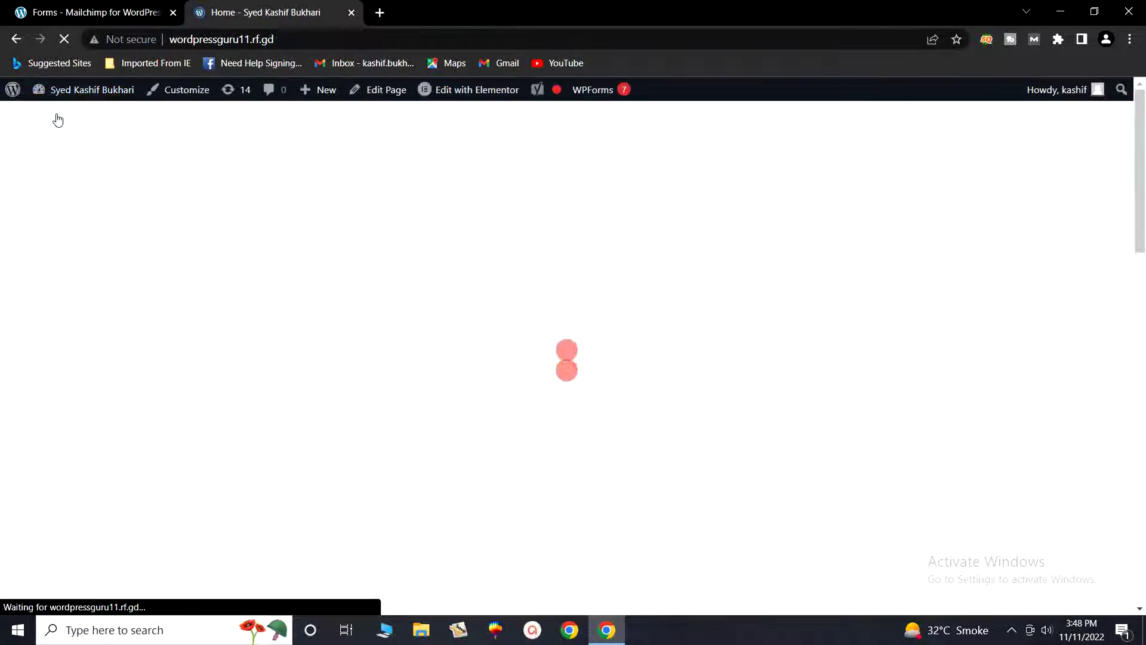
- Examine the live home page down to the footer for the sign-up form, reloading it once, and return to the Lead Capture form editor
scroll(677, 383, down, 15)
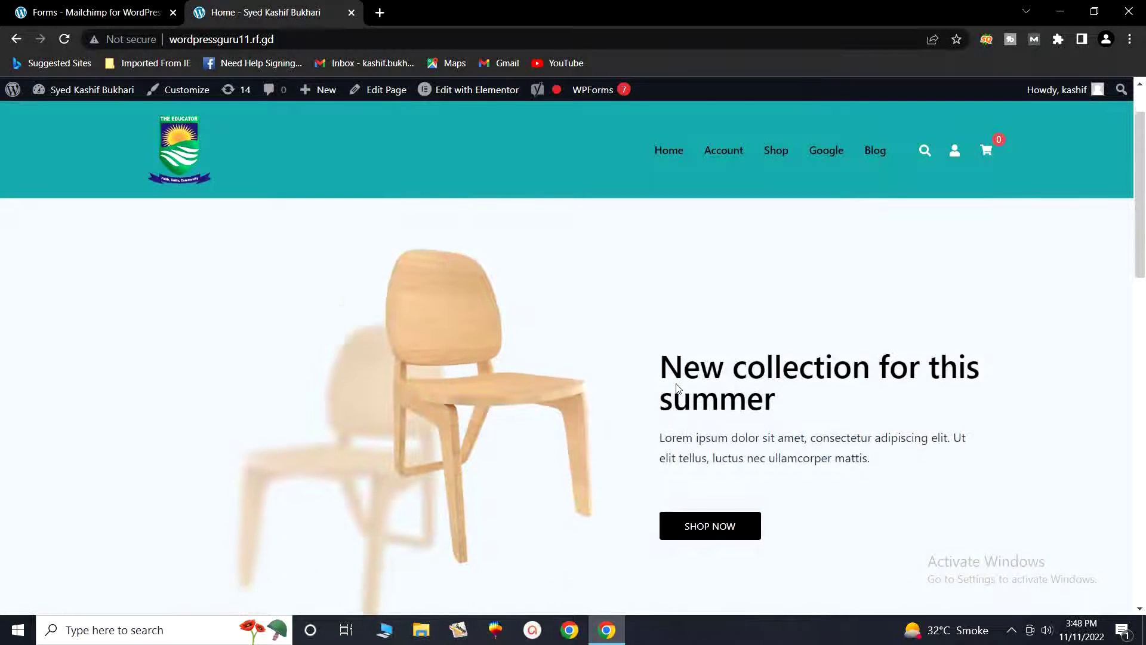
scroll(677, 384, down, 5)
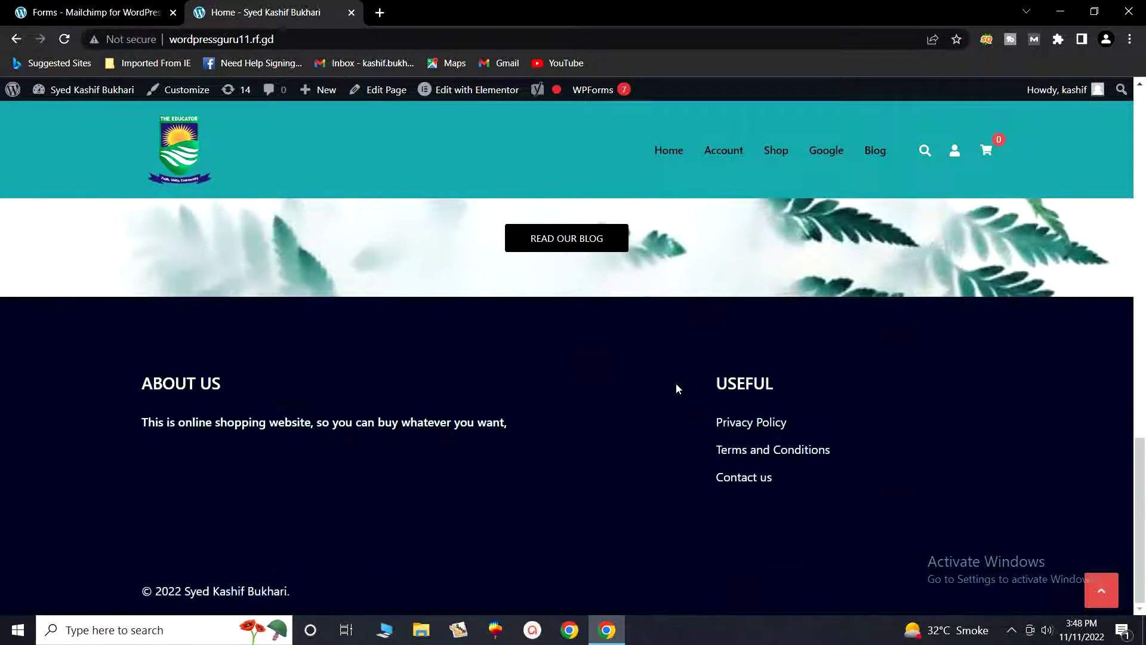
scroll(676, 388, up, 5)
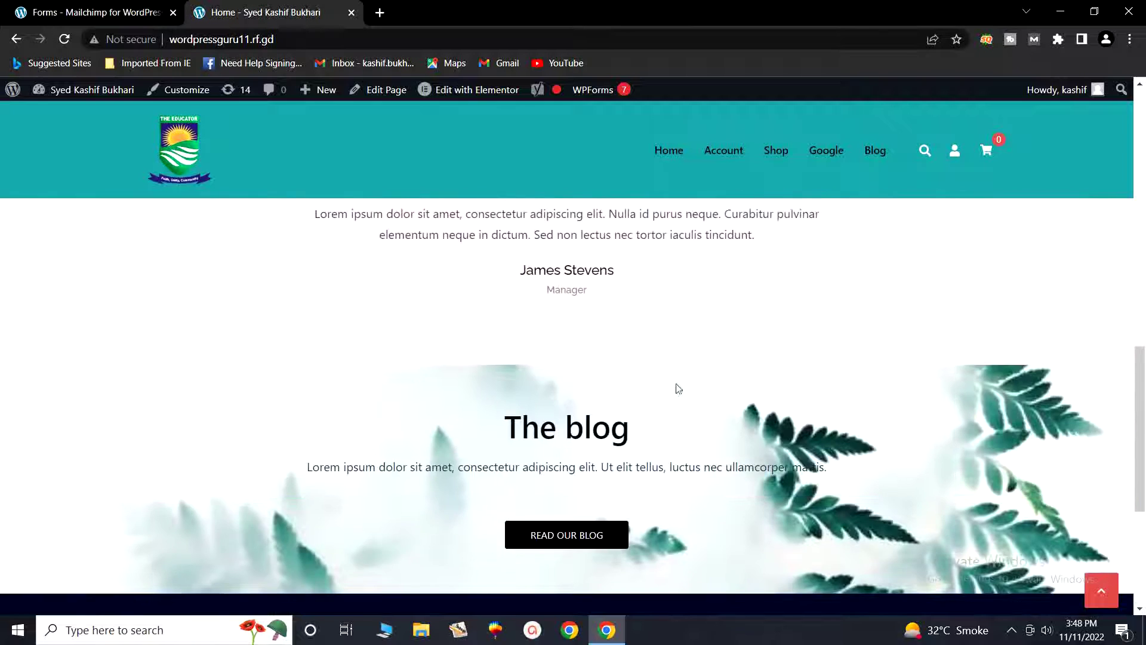
click(64, 39)
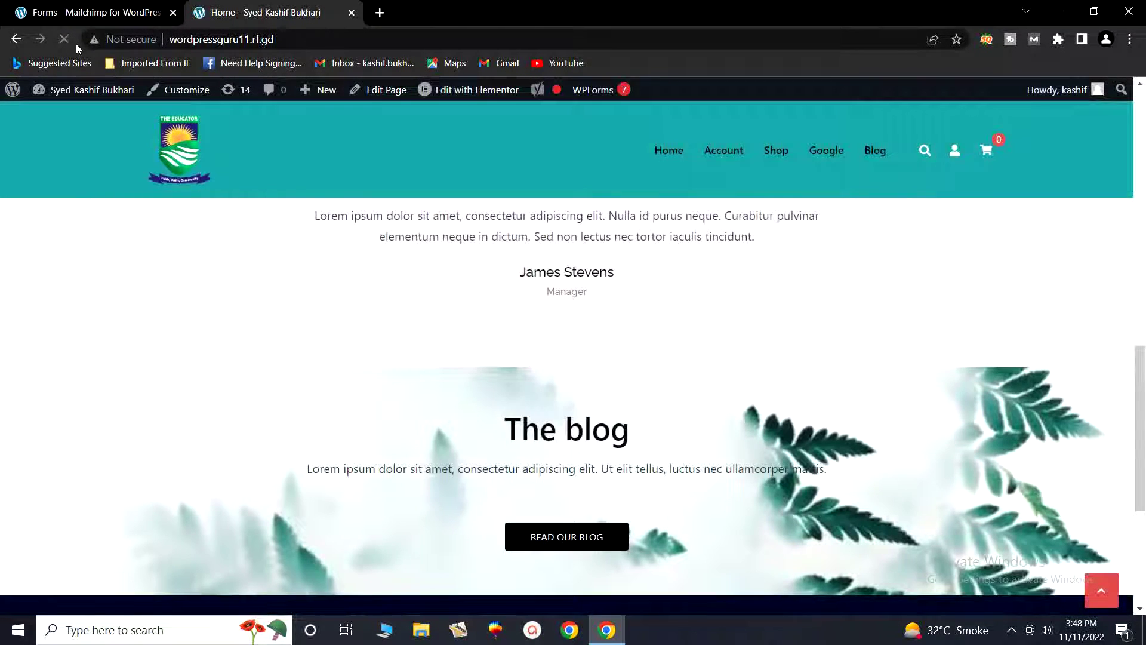
scroll(751, 285, down, 2)
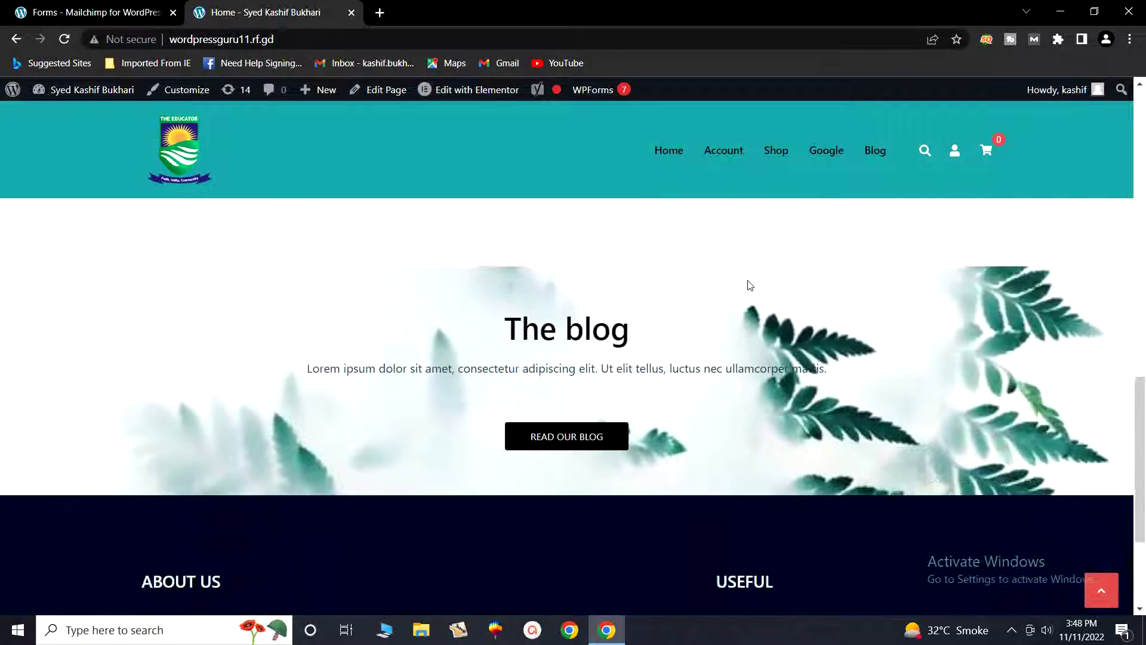
scroll(750, 286, down, 3)
scroll(750, 286, up, 4)
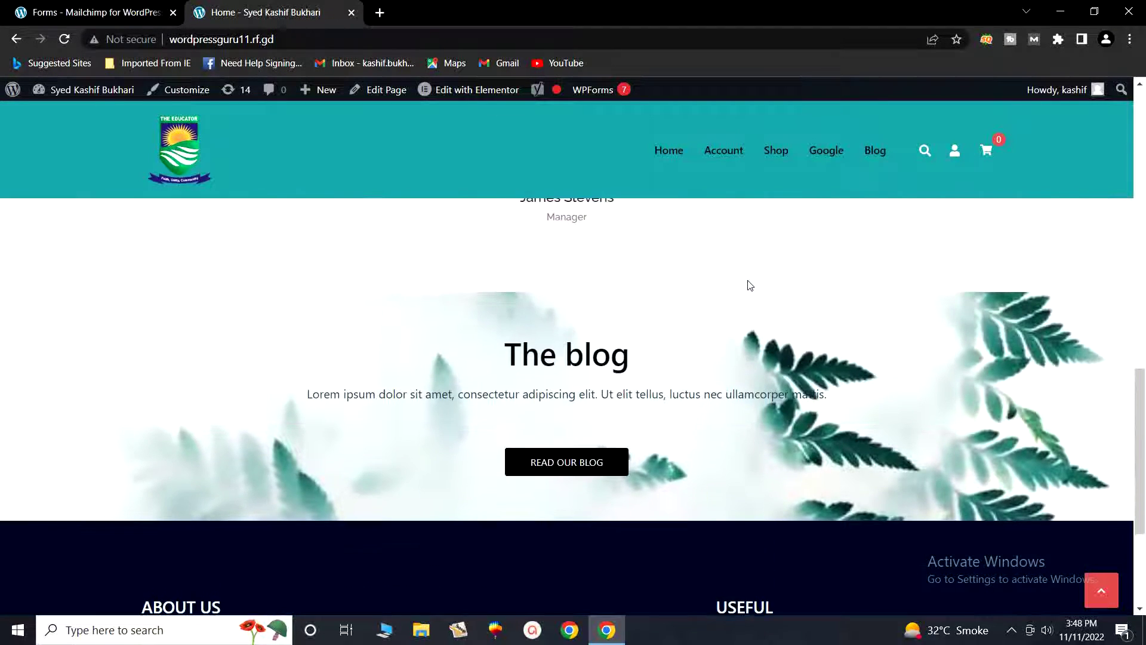
scroll(750, 285, up, 5)
scroll(750, 286, up, 8)
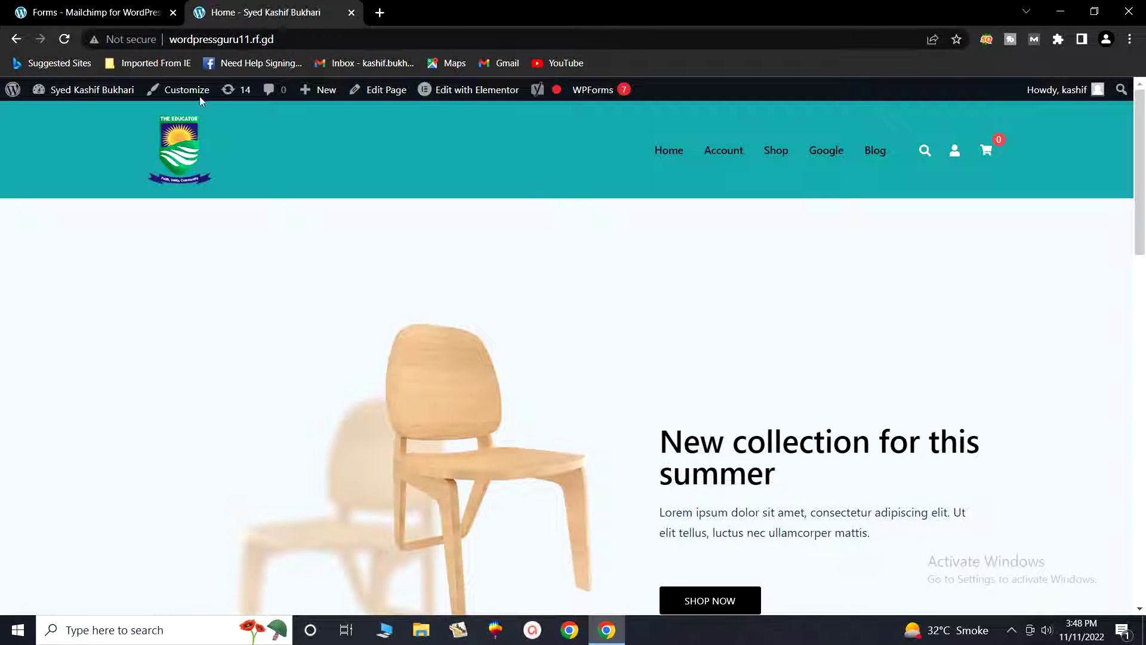
click(96, 13)
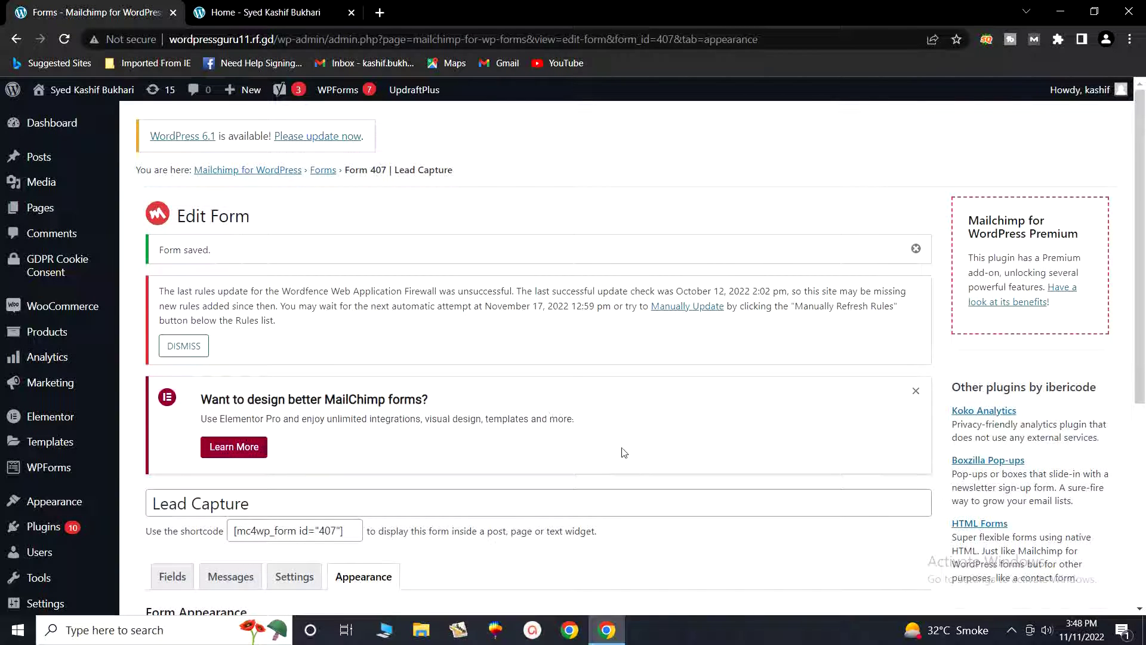
click(1011, 630)
click(1013, 571)
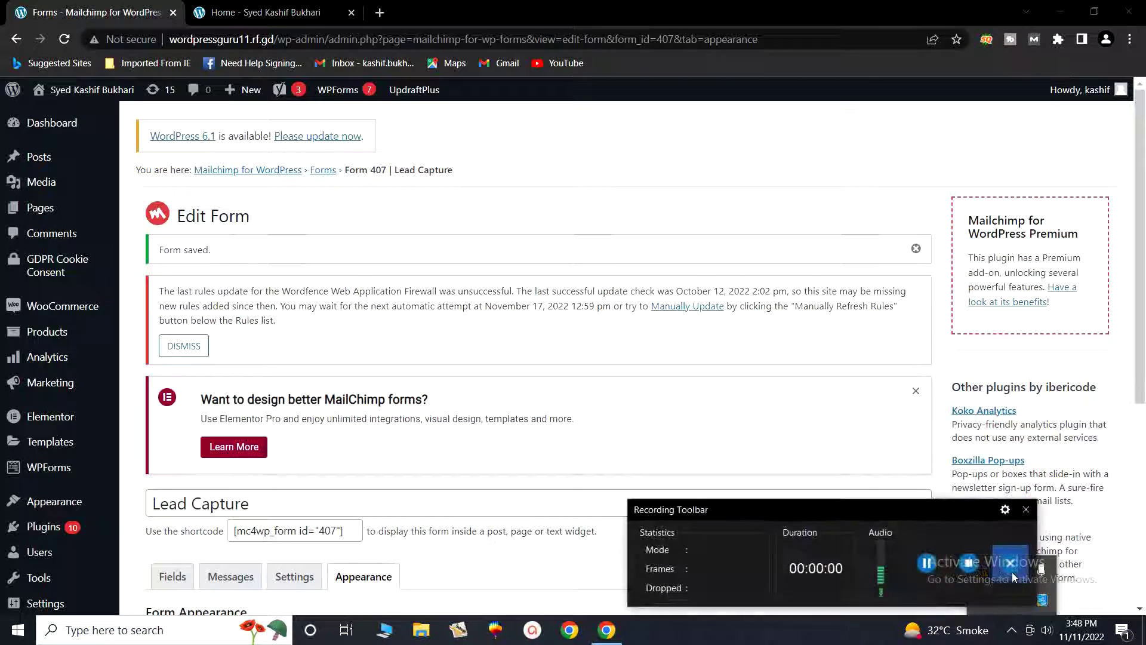